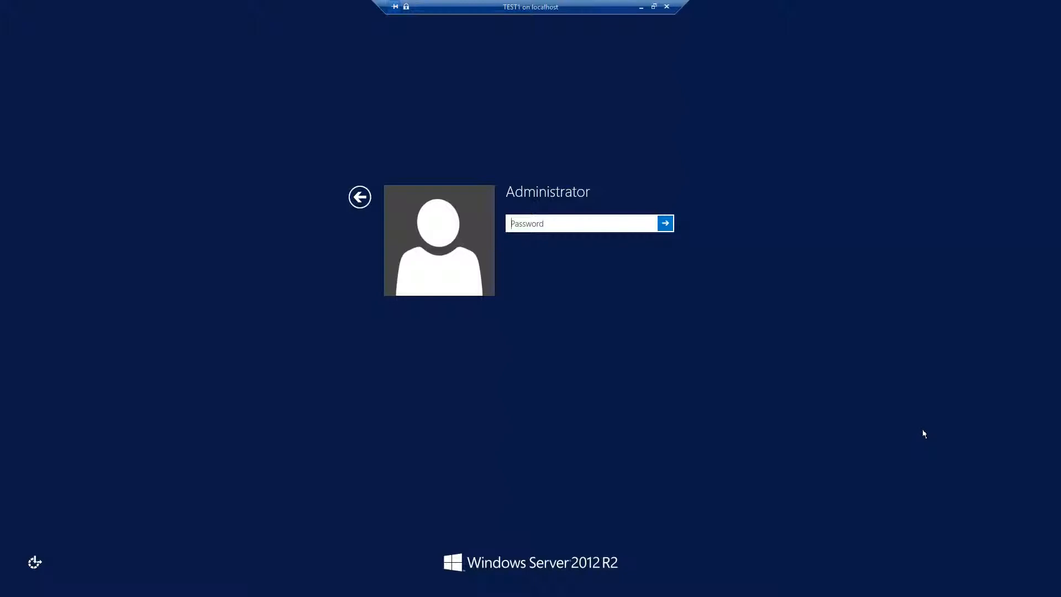
Sign in to the Administrator account with its password.
text(••••••••)
key(Return)
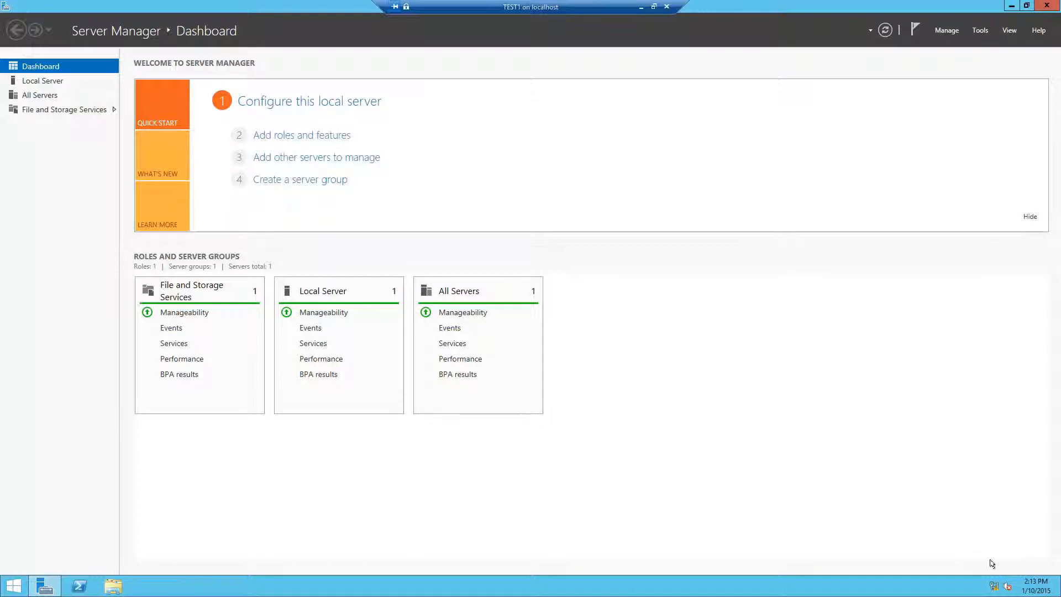
Check that Ethernet IPv4 uses static 192.168.0.1, mask 255.255.255.0 and DNS 127.0.0.1.
right_click(994, 584)
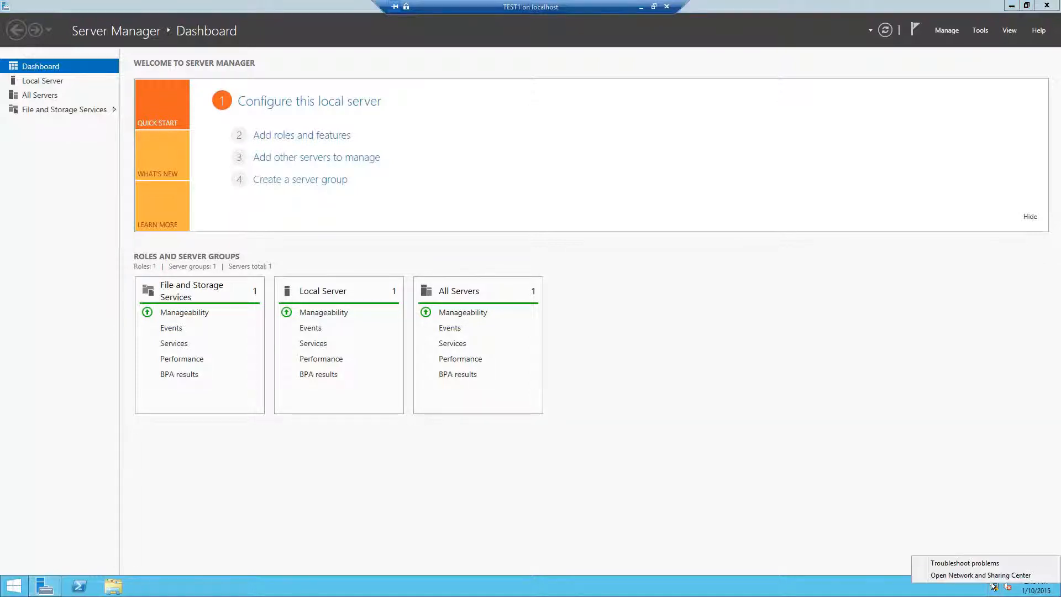
click(981, 575)
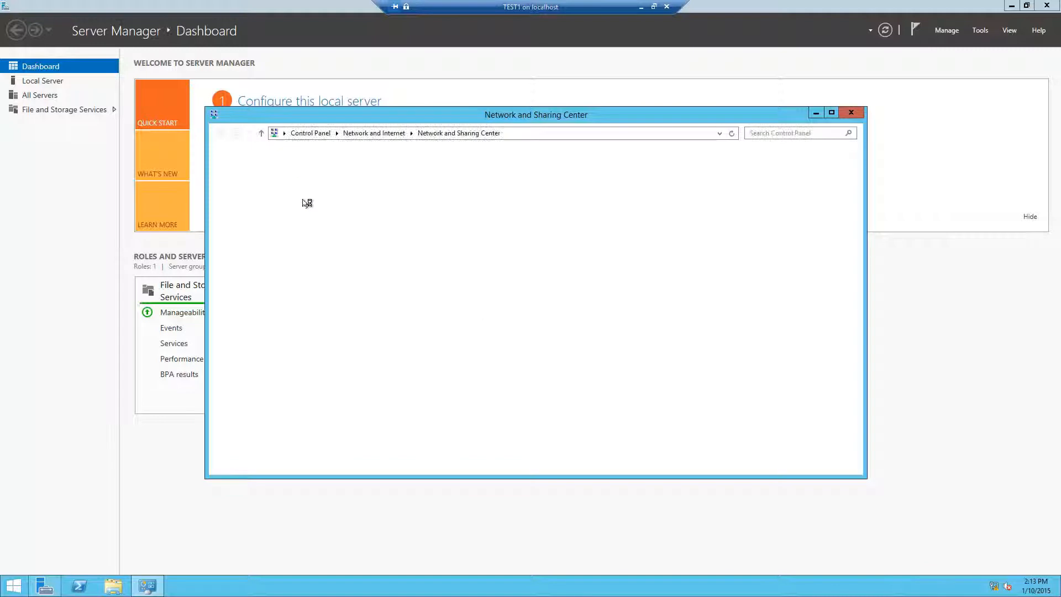
click(279, 177)
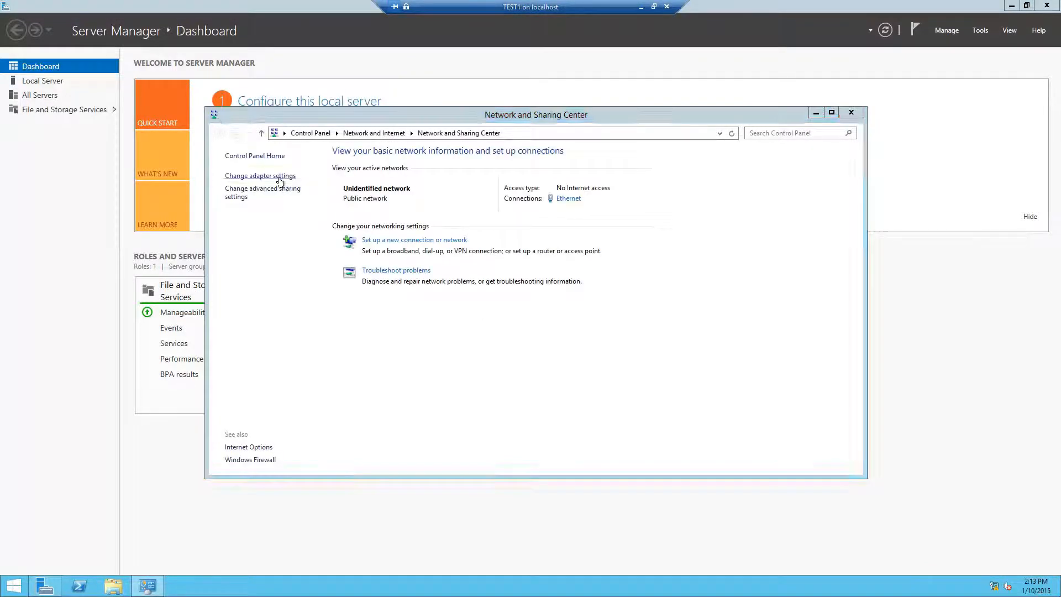
click(284, 193)
right_click(285, 193)
click(323, 295)
double_click(318, 330)
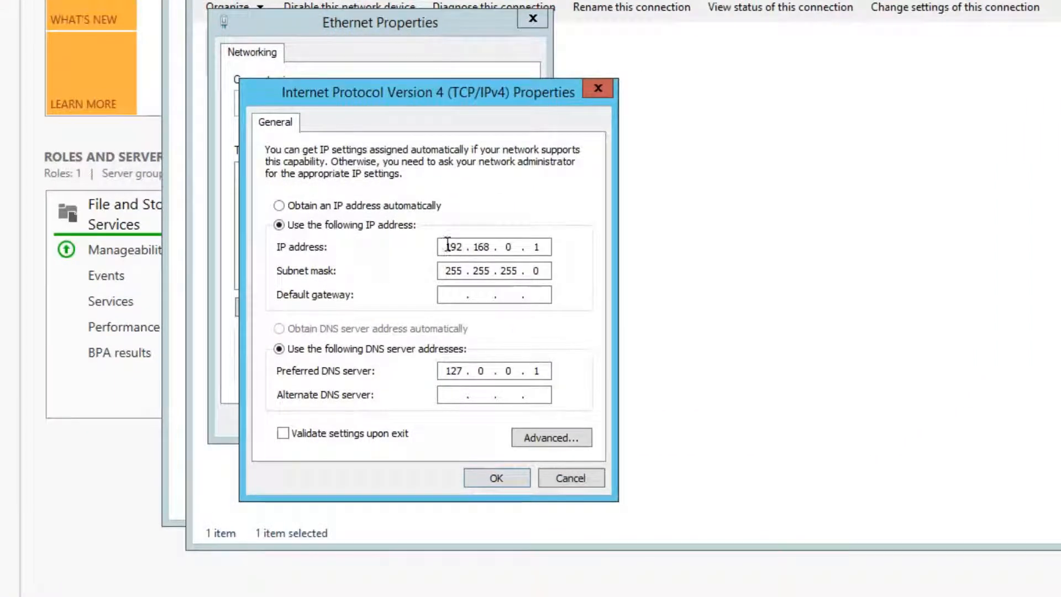
double_click(449, 247)
drag(543, 248, 469, 238)
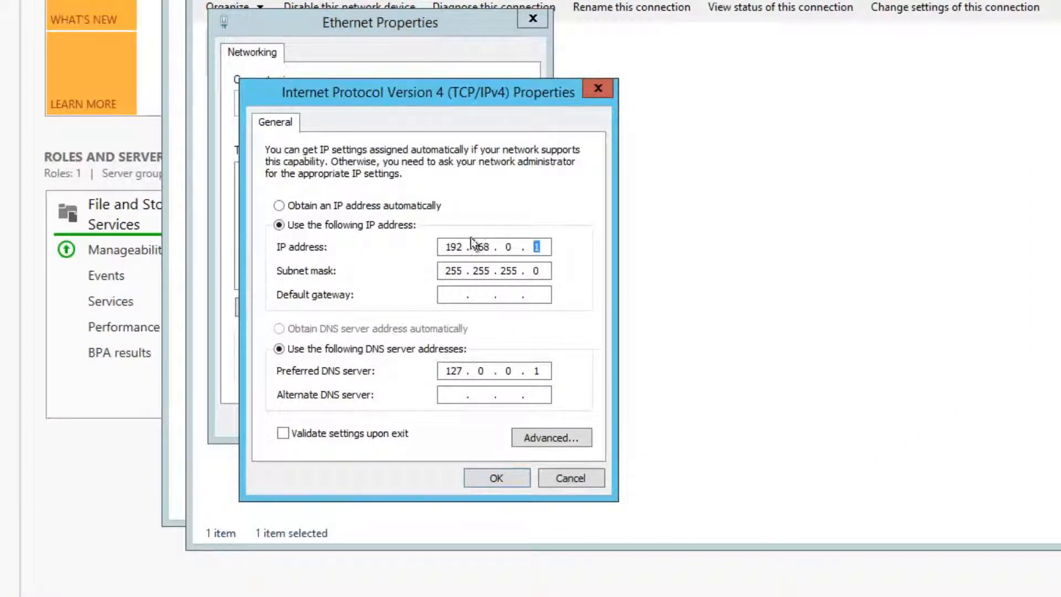
click(500, 482)
click(438, 435)
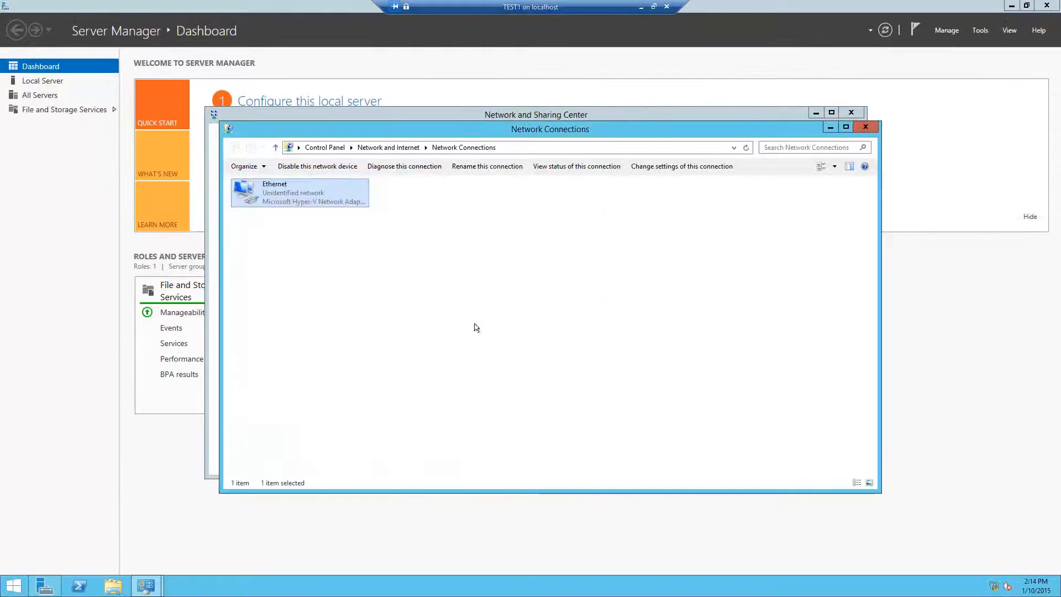
Close the Network Connections and Network and Sharing Center windows.
click(864, 127)
click(852, 112)
click(1039, 588)
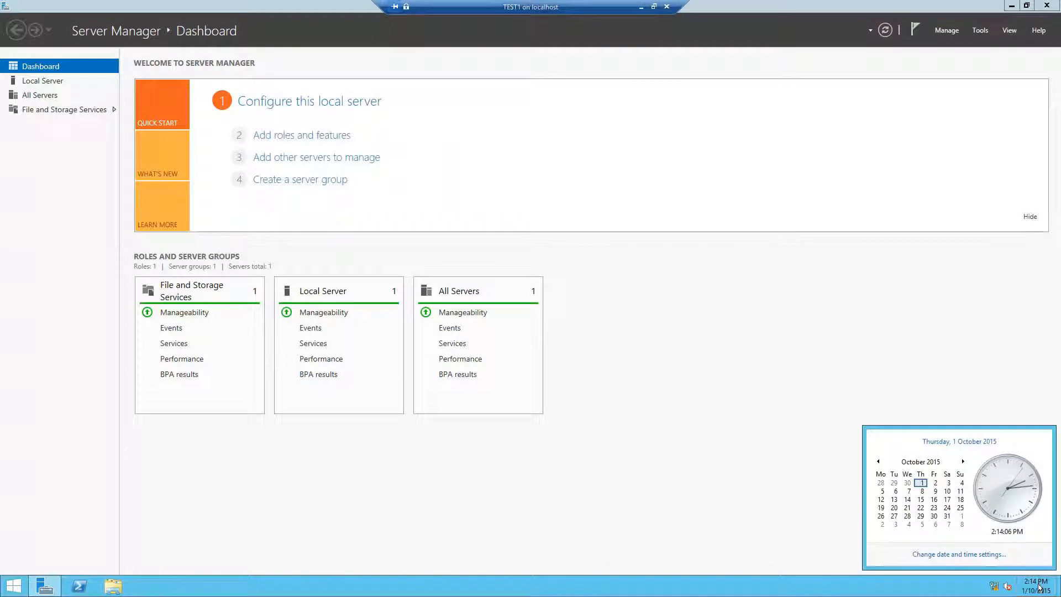
click(1038, 588)
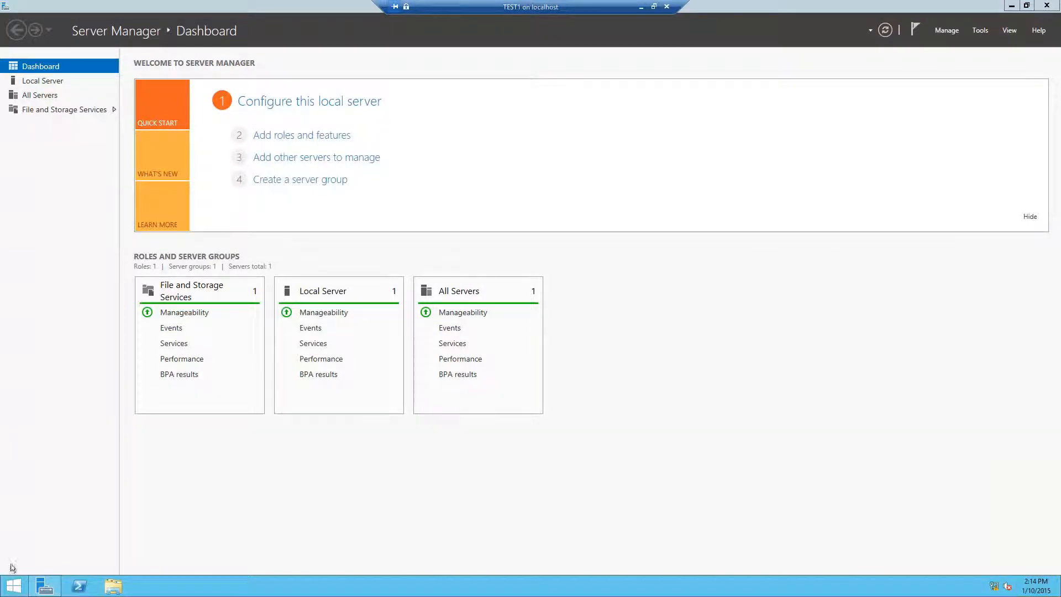
Verify in System properties that the computer is DipTechDC.DipTech.net, then close System.
click(14, 585)
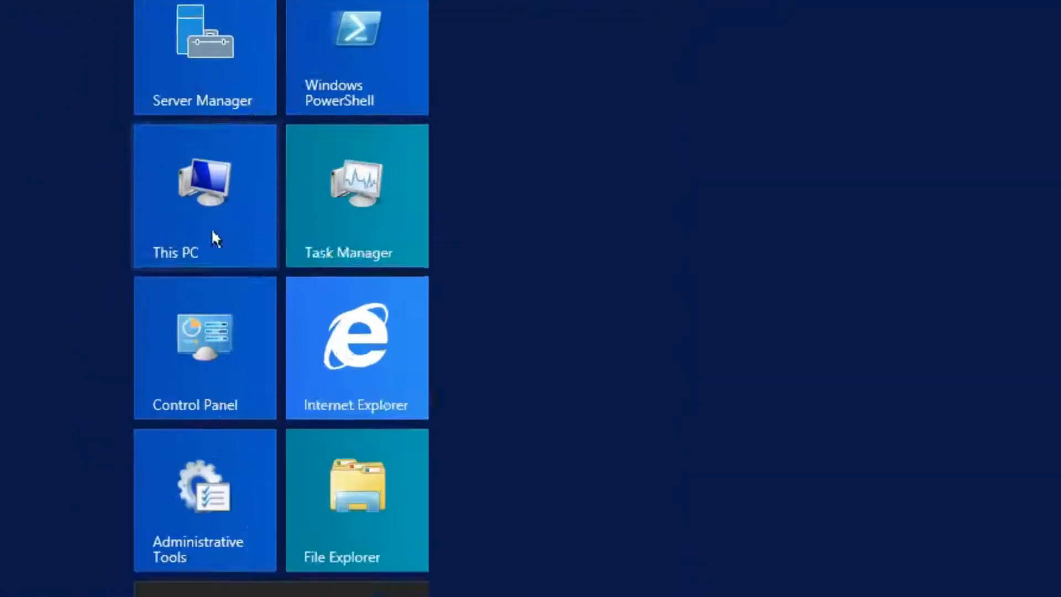
right_click(107, 244)
click(303, 318)
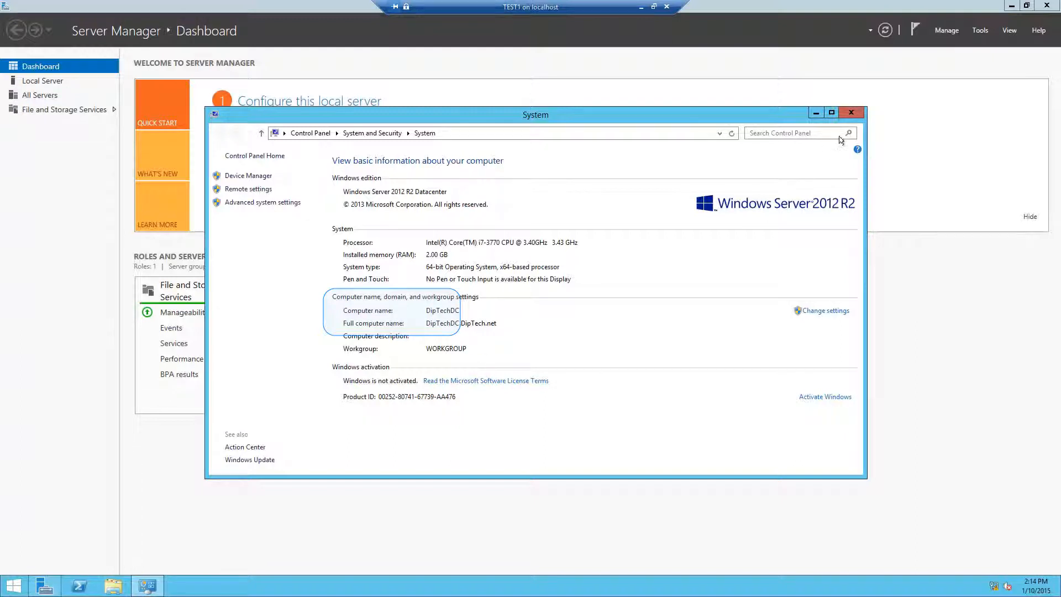
click(851, 112)
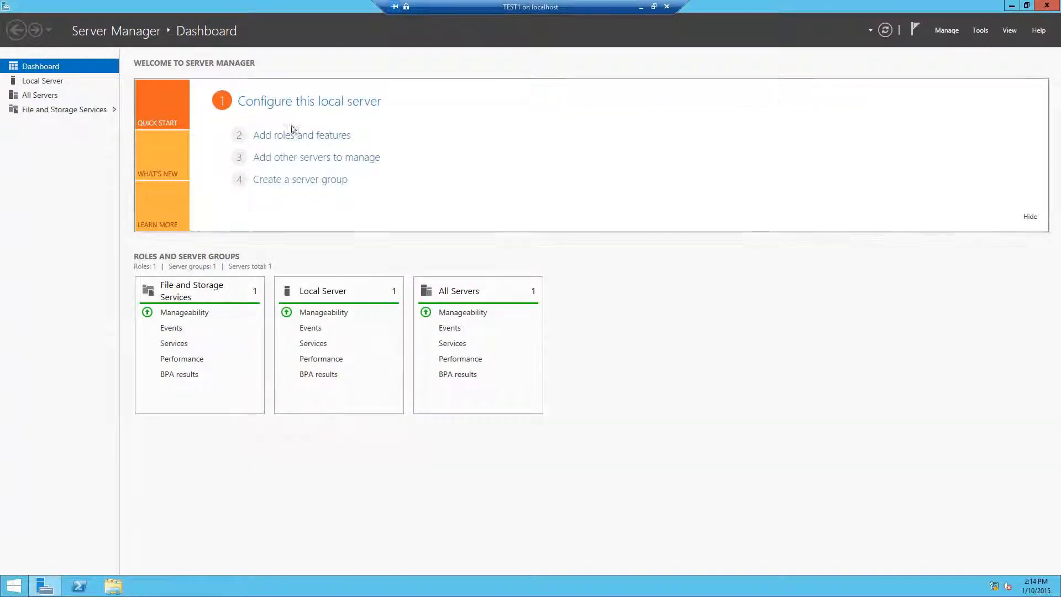
Select the Active Directory Domain Services and DNS Server roles with their required features.
click(291, 134)
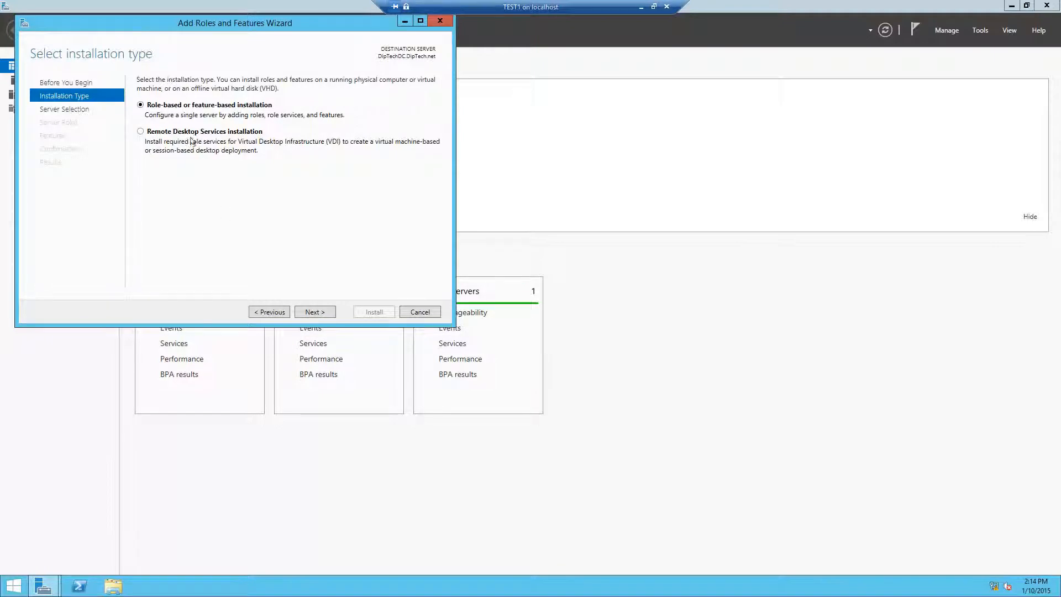
click(312, 312)
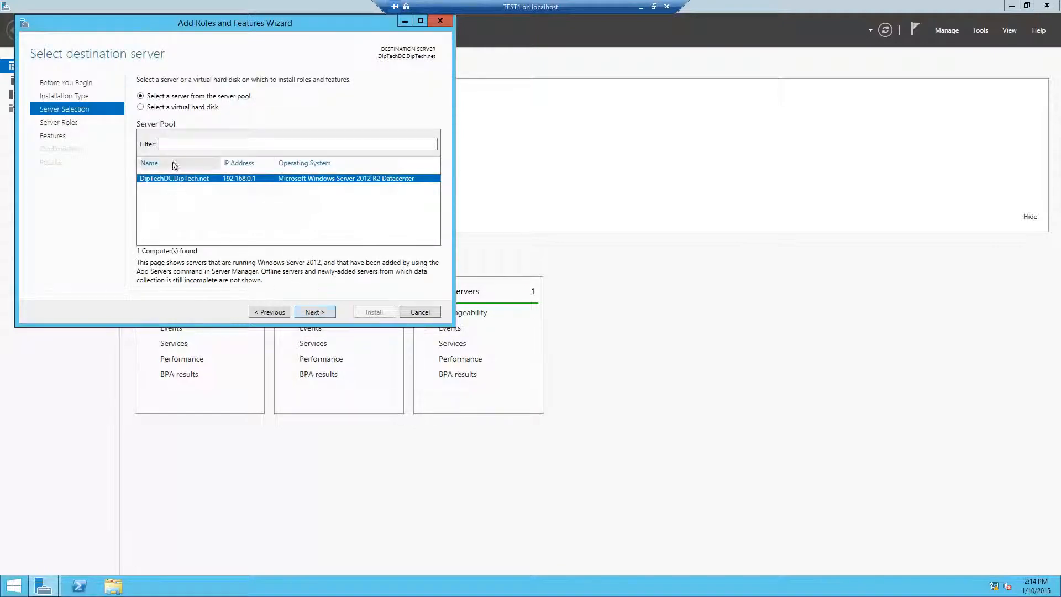
click(313, 312)
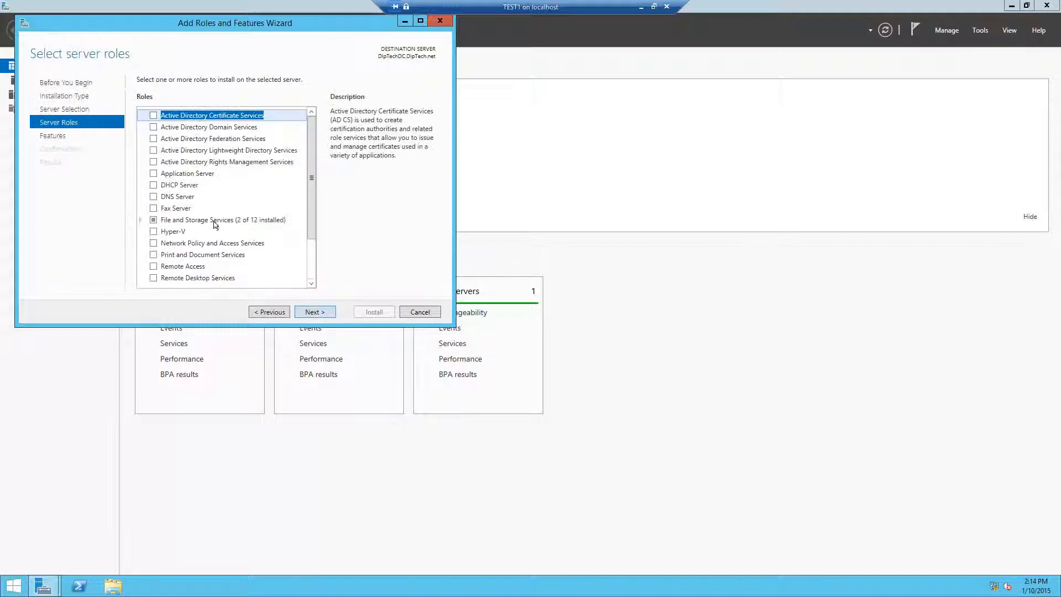
click(154, 127)
click(260, 268)
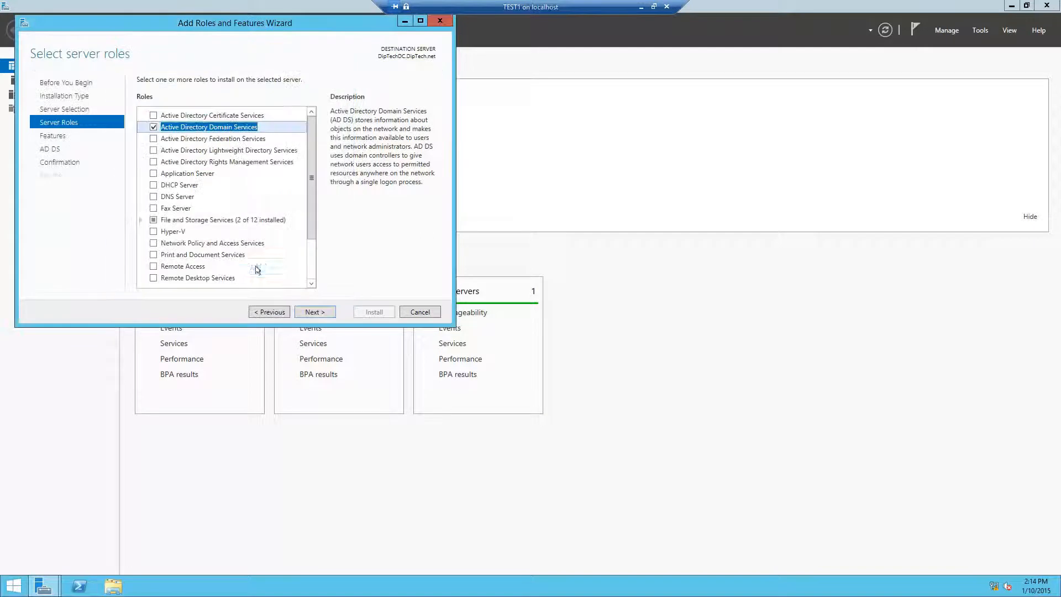
click(153, 197)
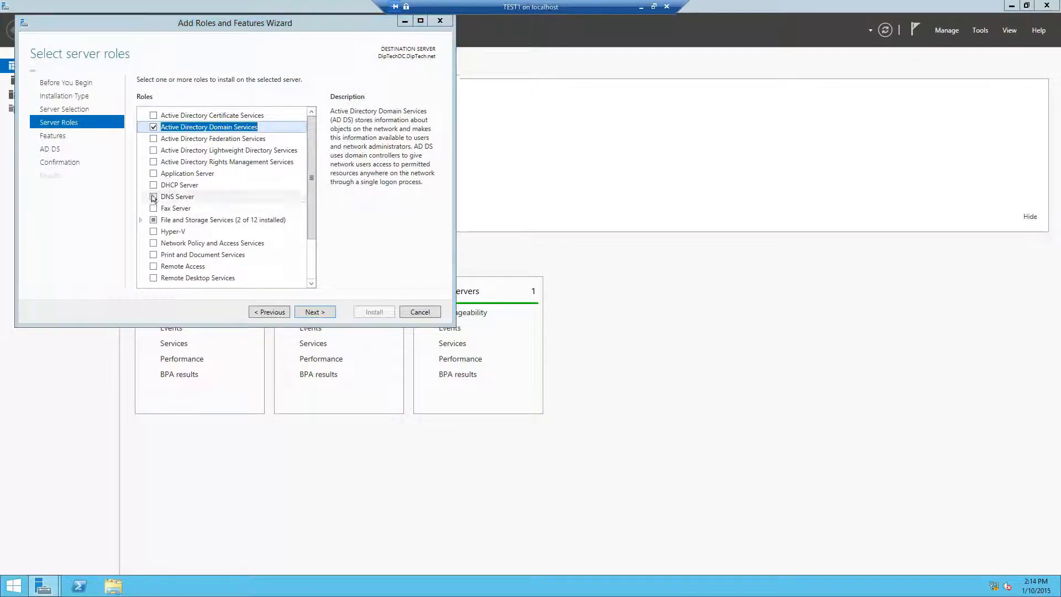
click(267, 262)
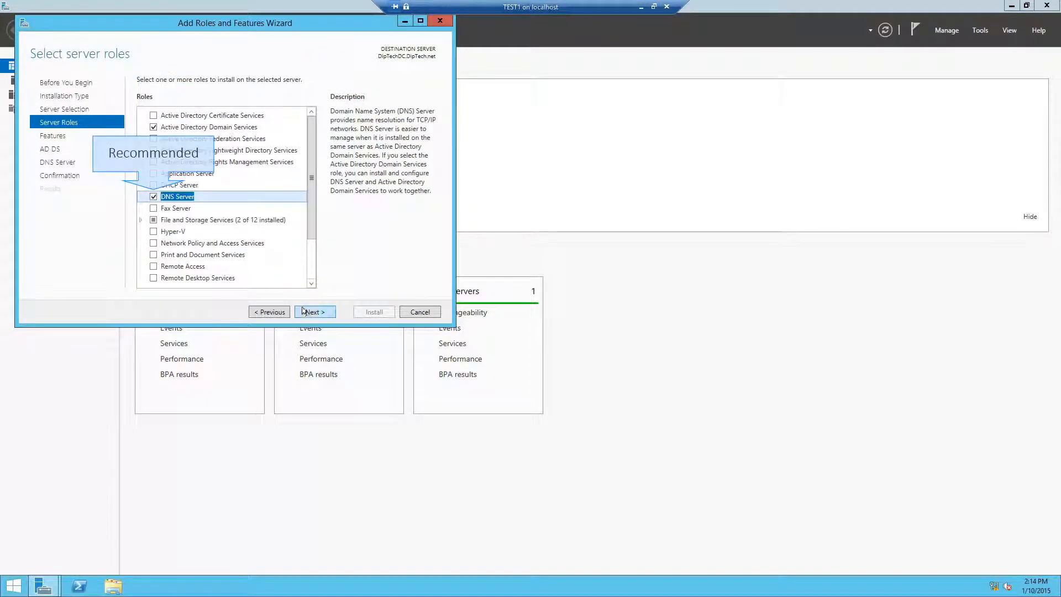
Skip the features and role information pages and allow automatic restart if required.
click(307, 312)
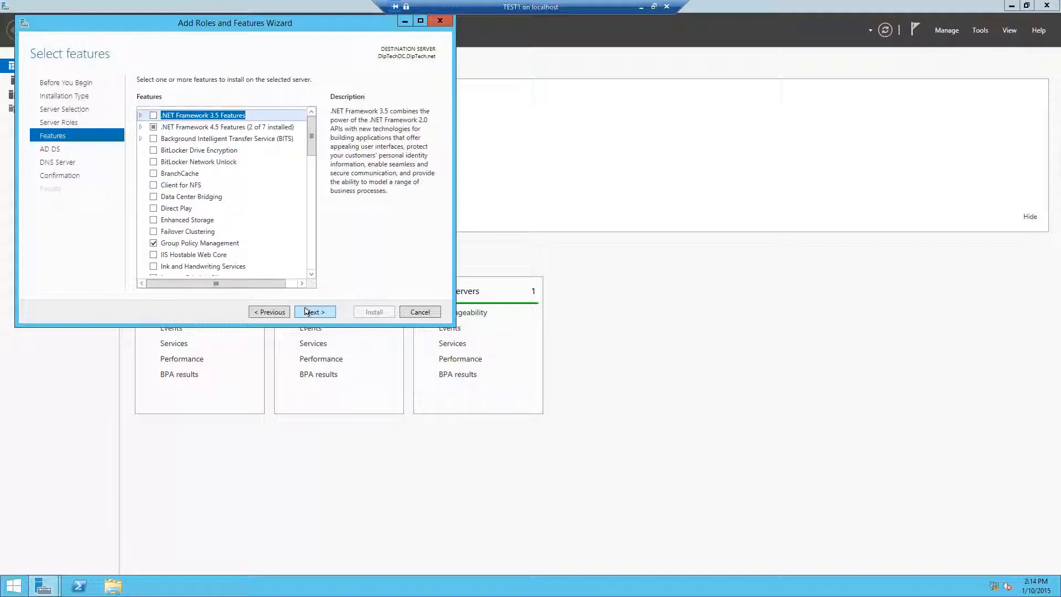
click(306, 311)
click(307, 312)
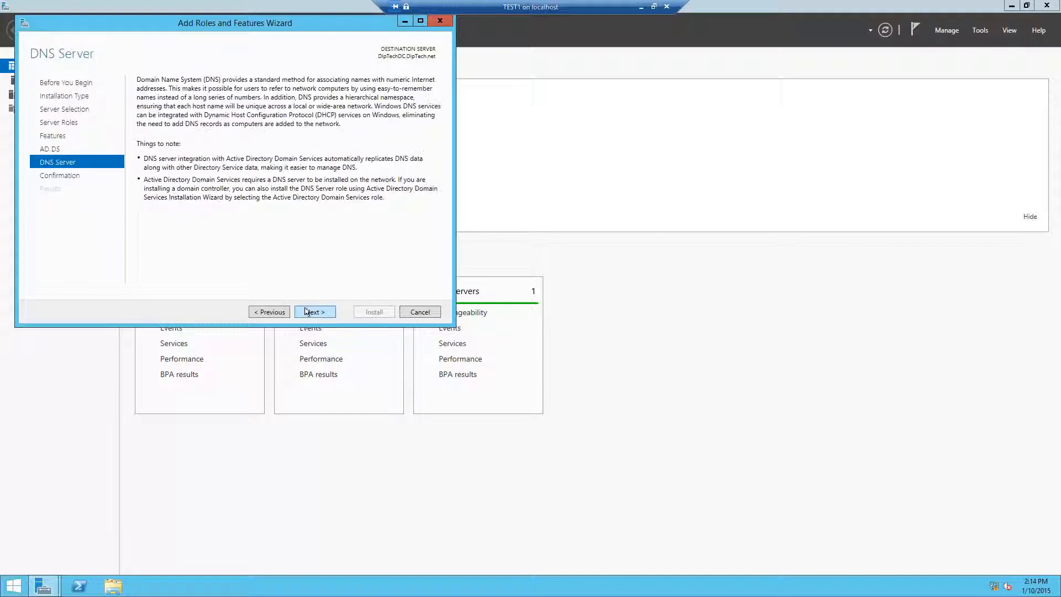
click(307, 311)
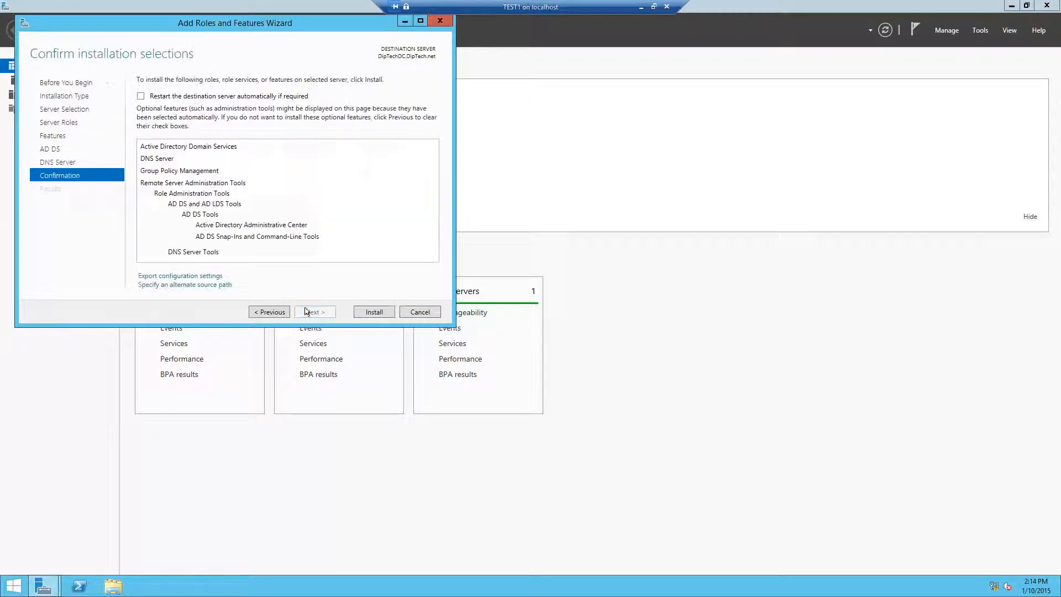
click(177, 96)
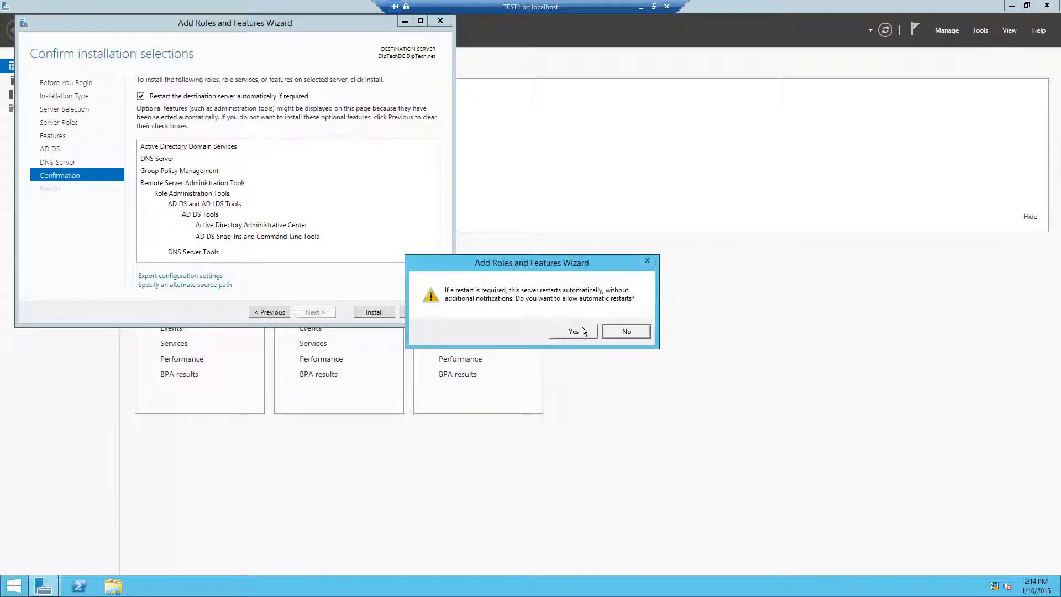
click(574, 331)
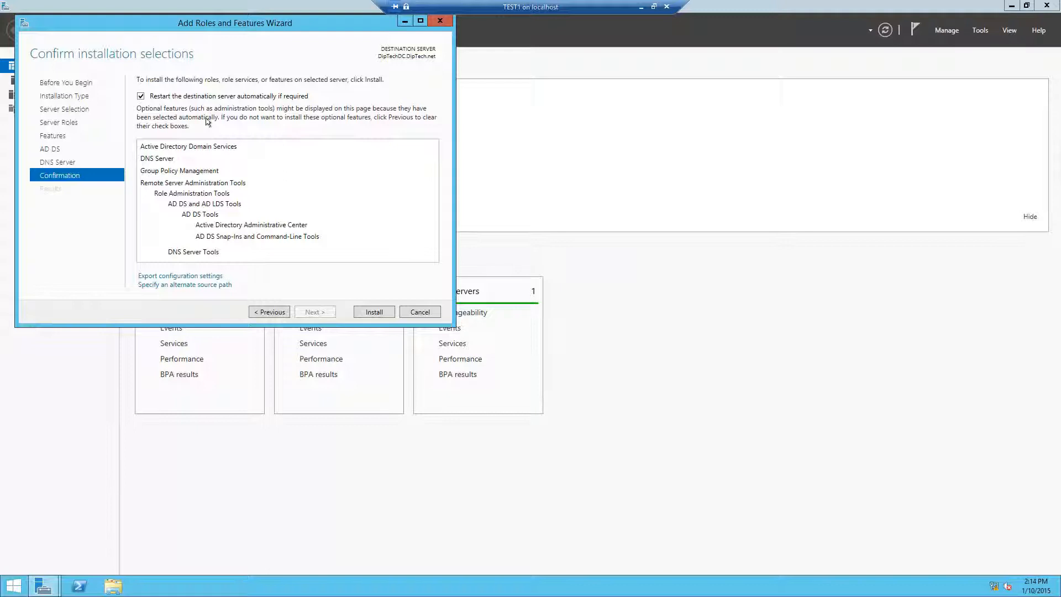
Install the AD DS and DNS Server roles and close the wizard once installation succeeds.
click(374, 312)
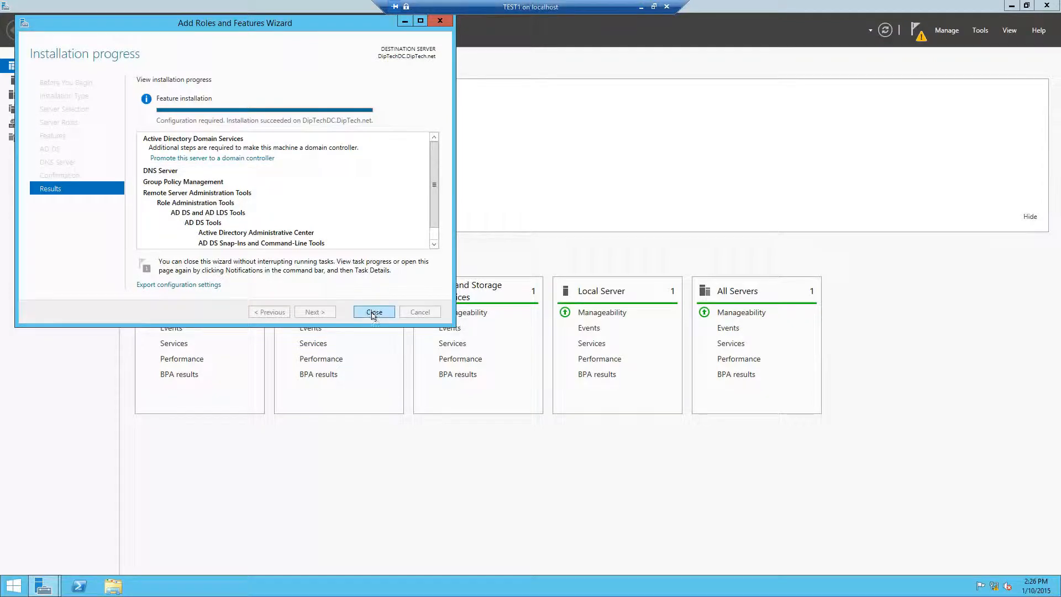
click(373, 312)
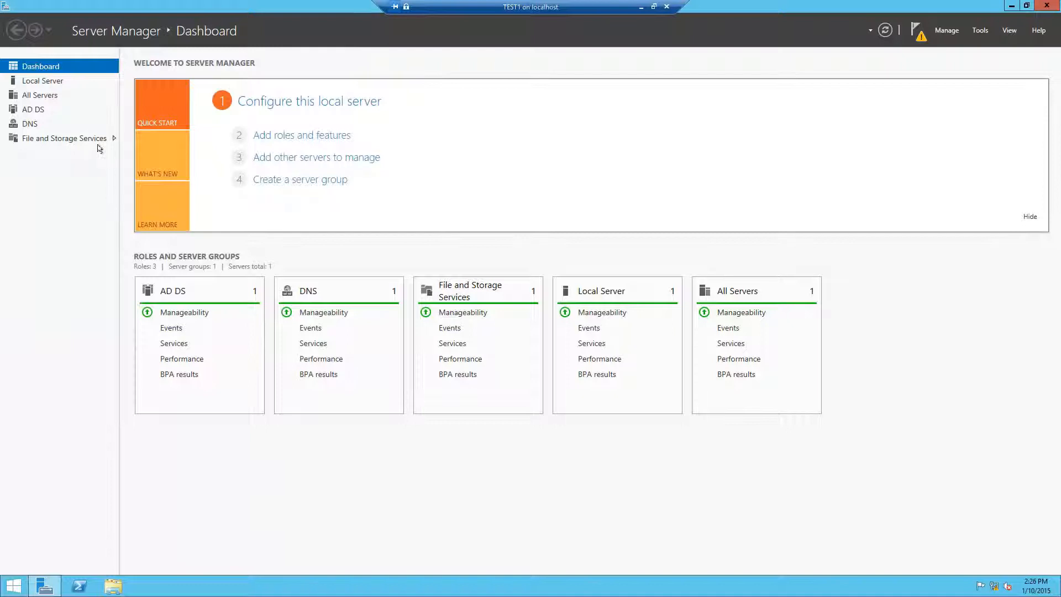
From the AD DS page's pending-configuration warning, choose 'Promote this server to a domain controller'.
click(34, 109)
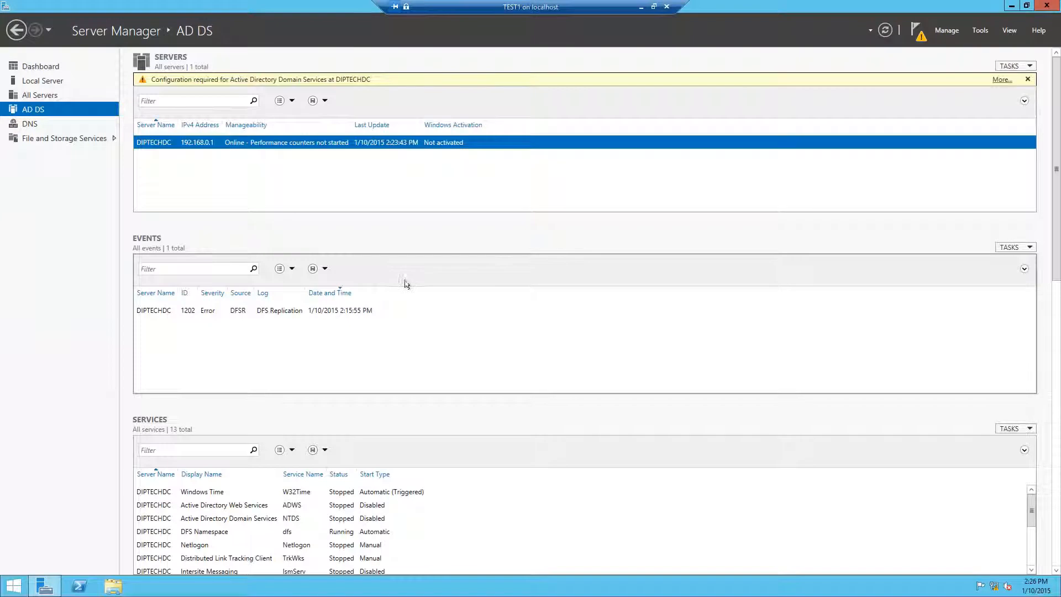
click(21, 67)
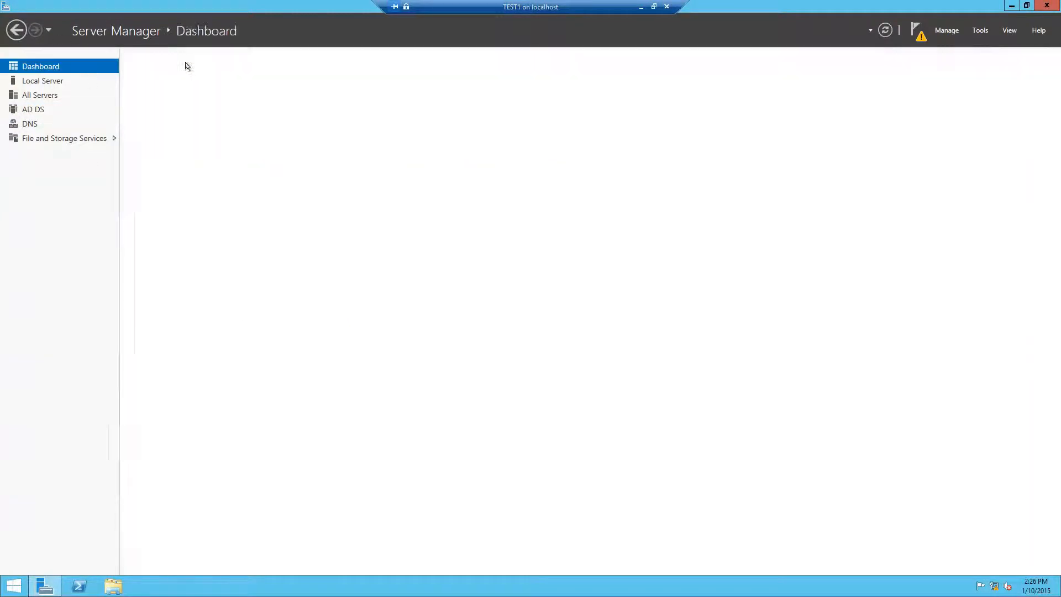
click(41, 111)
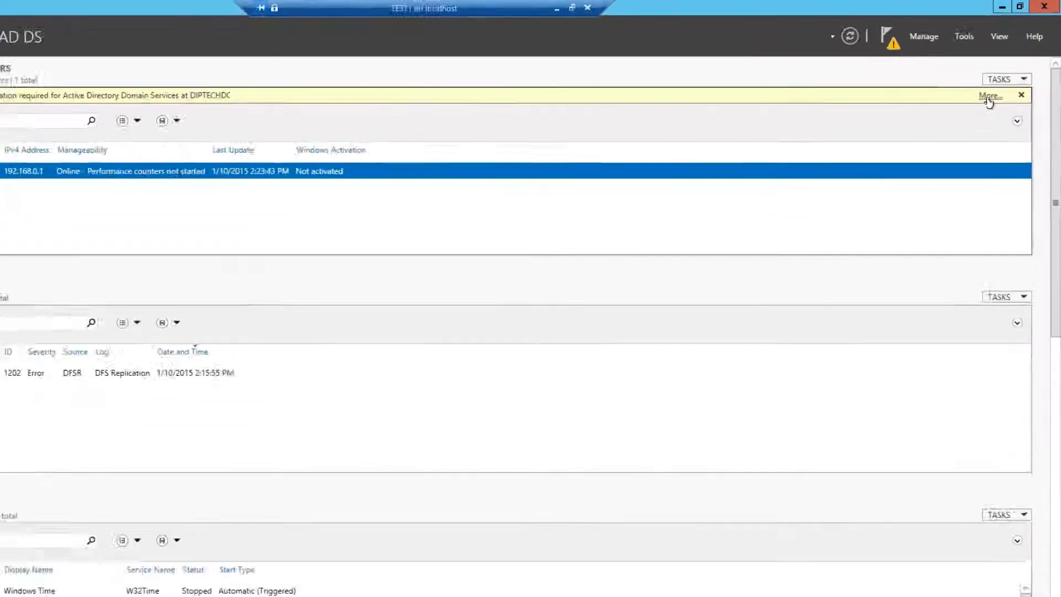
click(989, 97)
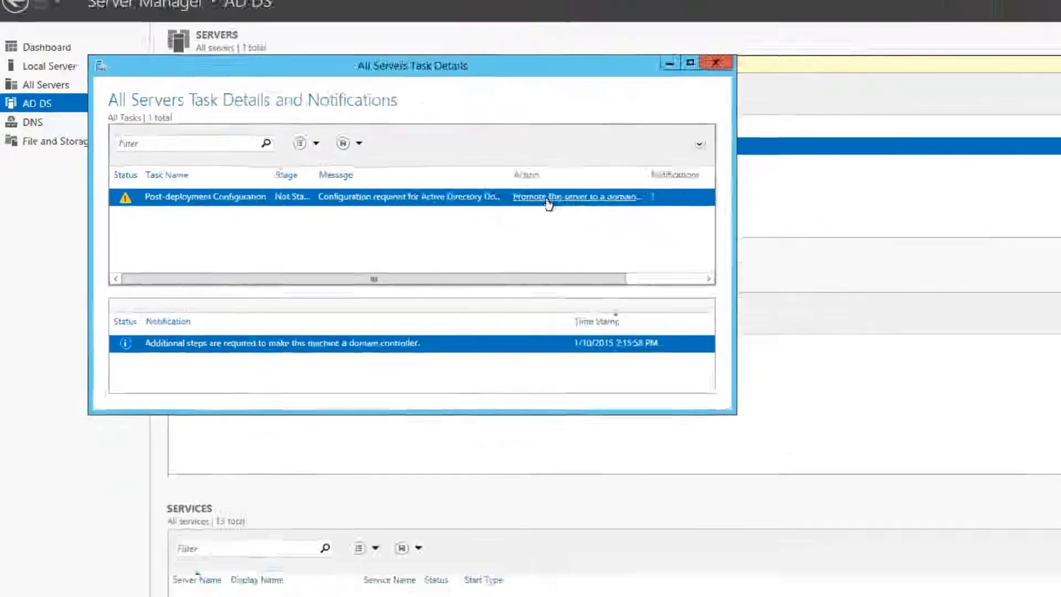
click(684, 218)
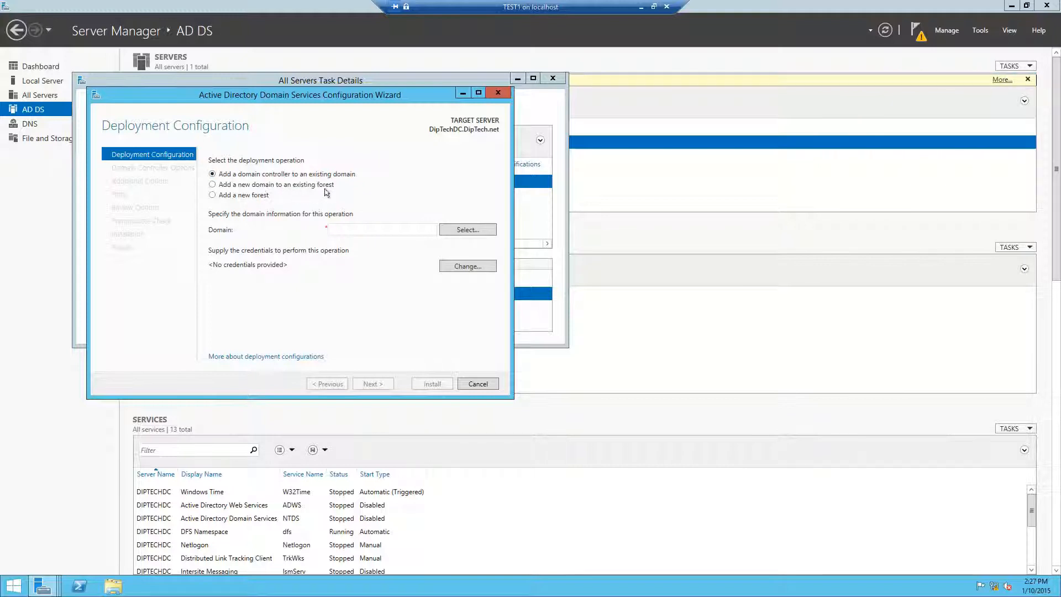
Create a new forest with root domain name DipTech.net.
click(221, 196)
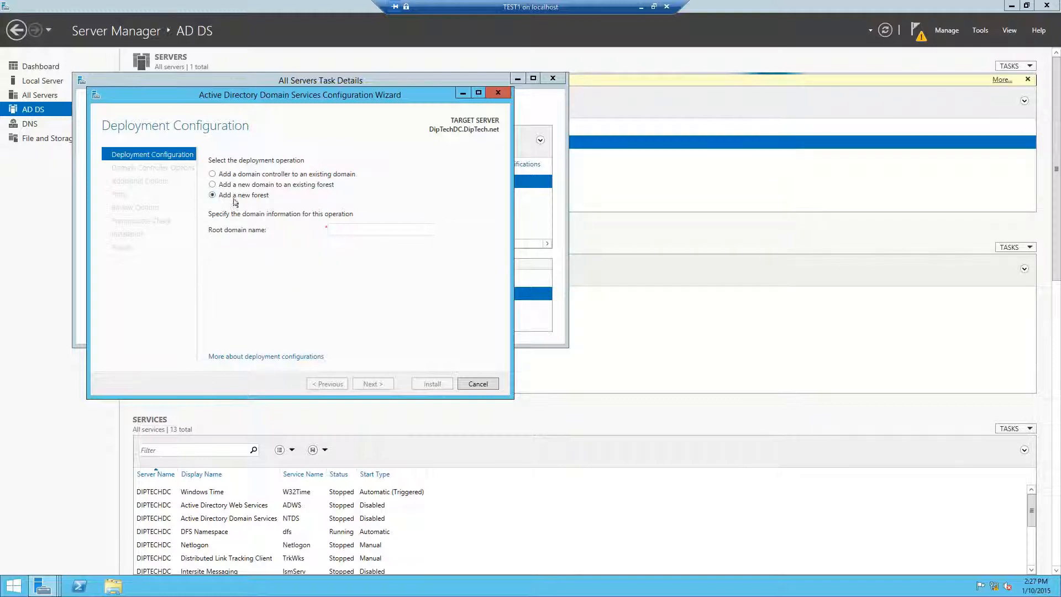
click(347, 230)
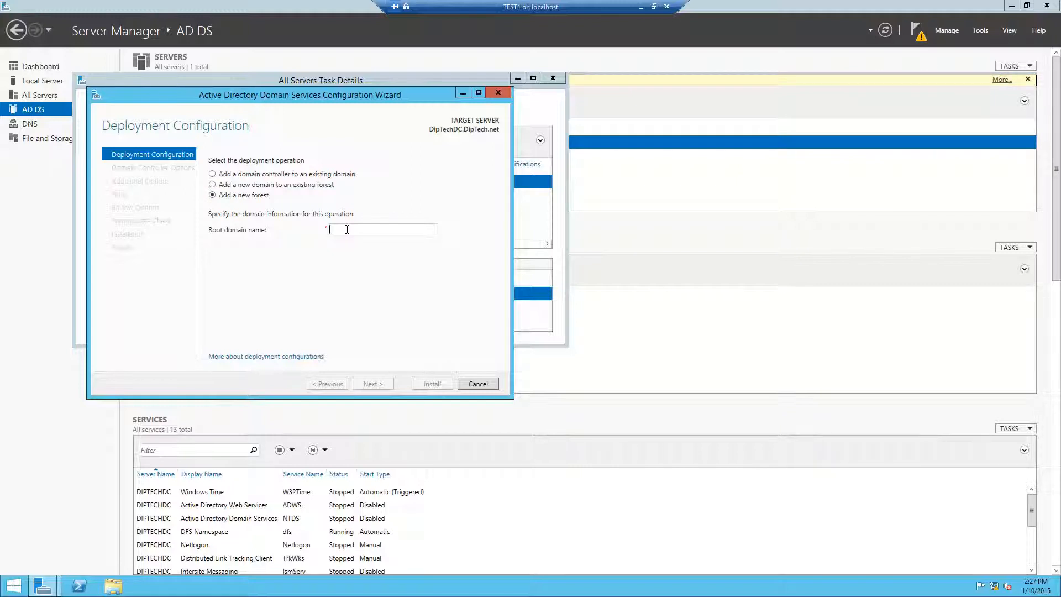
text(DipTech.)
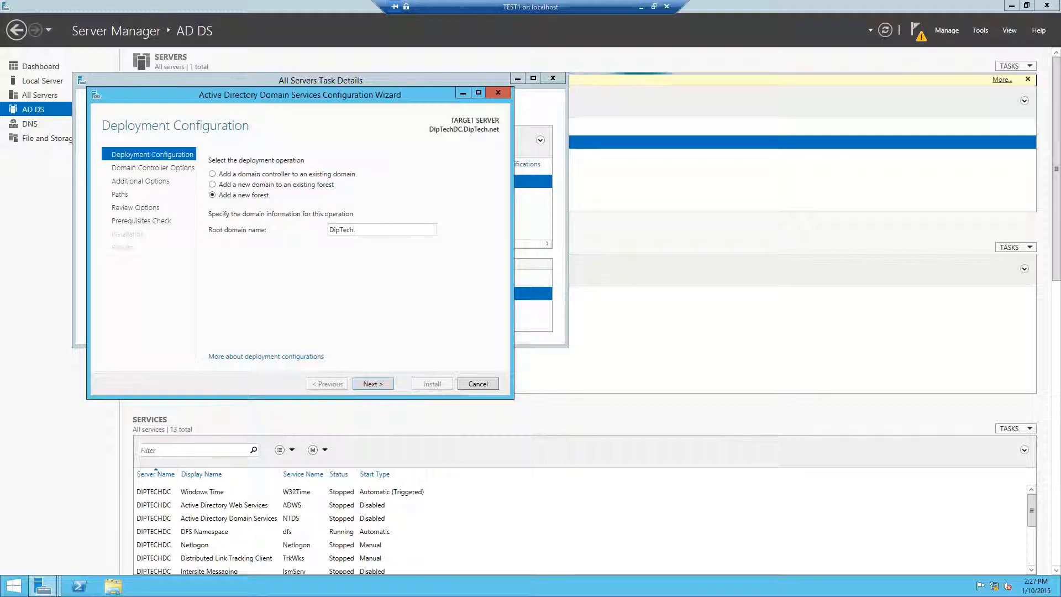
key(BackSpace)
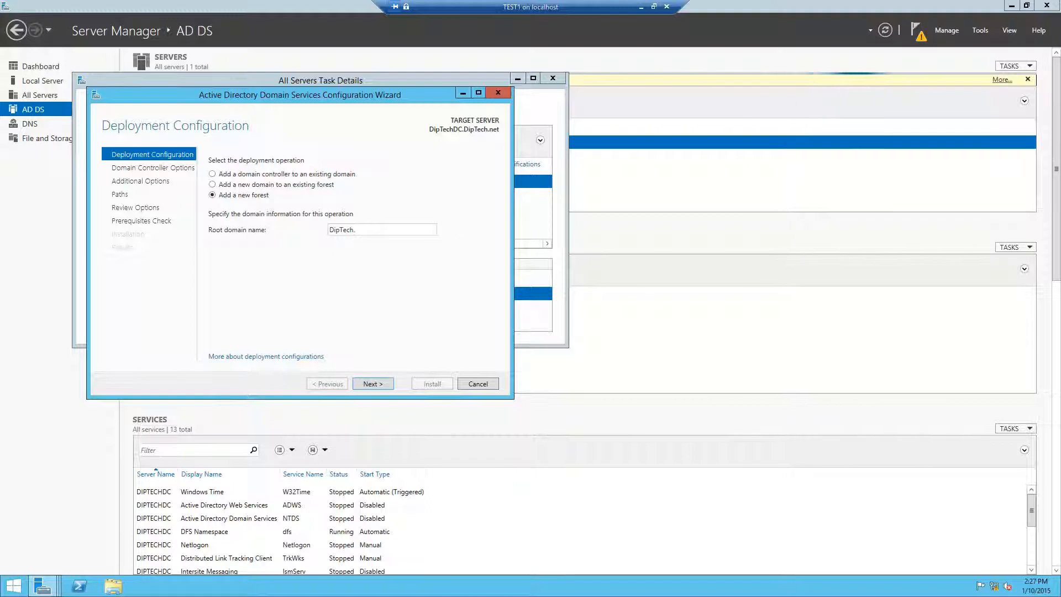
text(.)
click(379, 389)
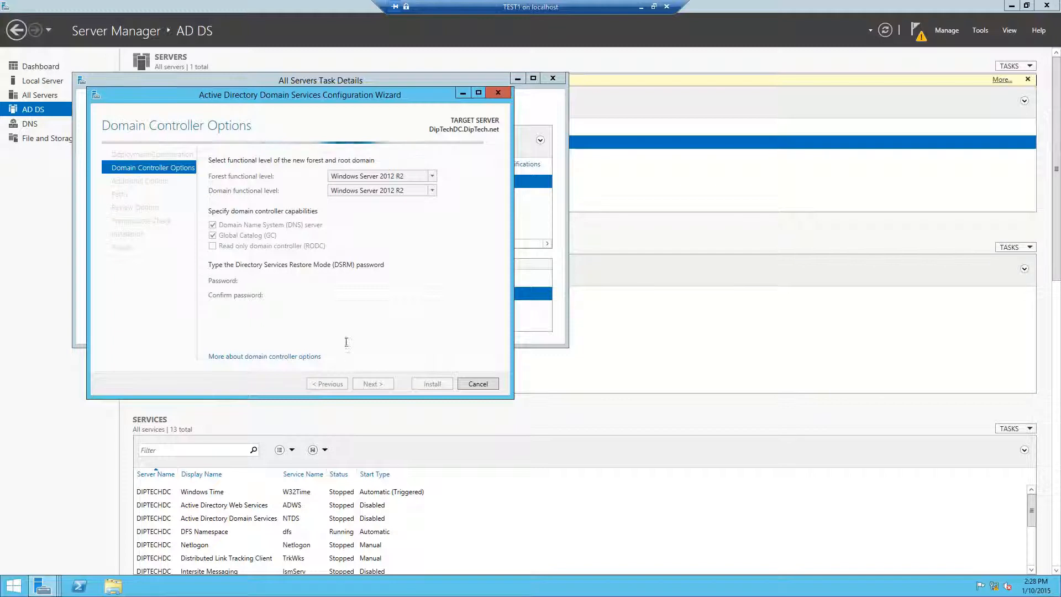
Enter and confirm the Directory Services Restore Mode password, keeping Windows Server 2012 R2 functional levels.
click(342, 280)
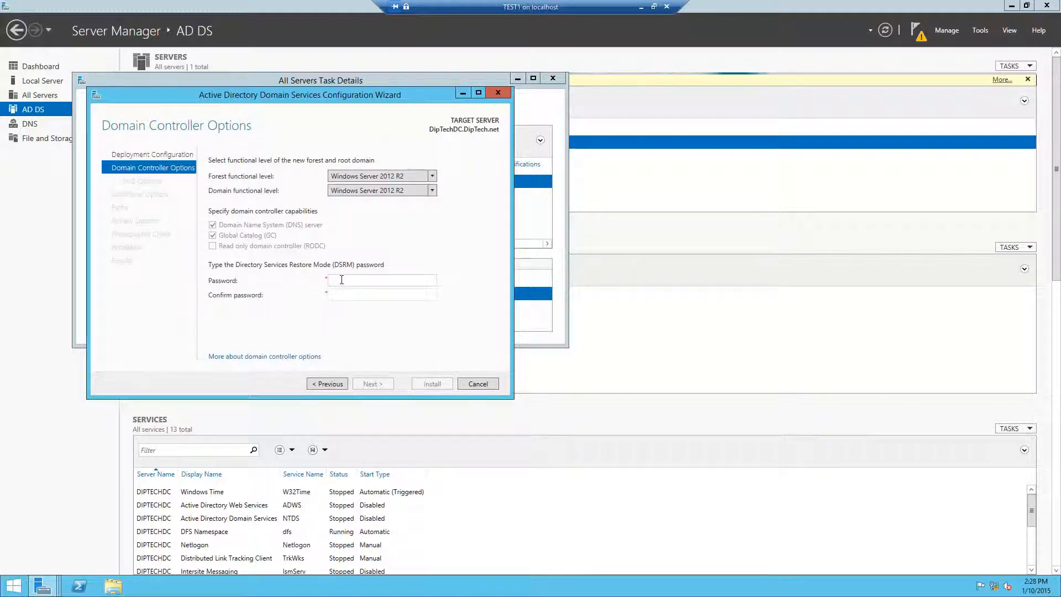
text(••••••••)
key(Tab)
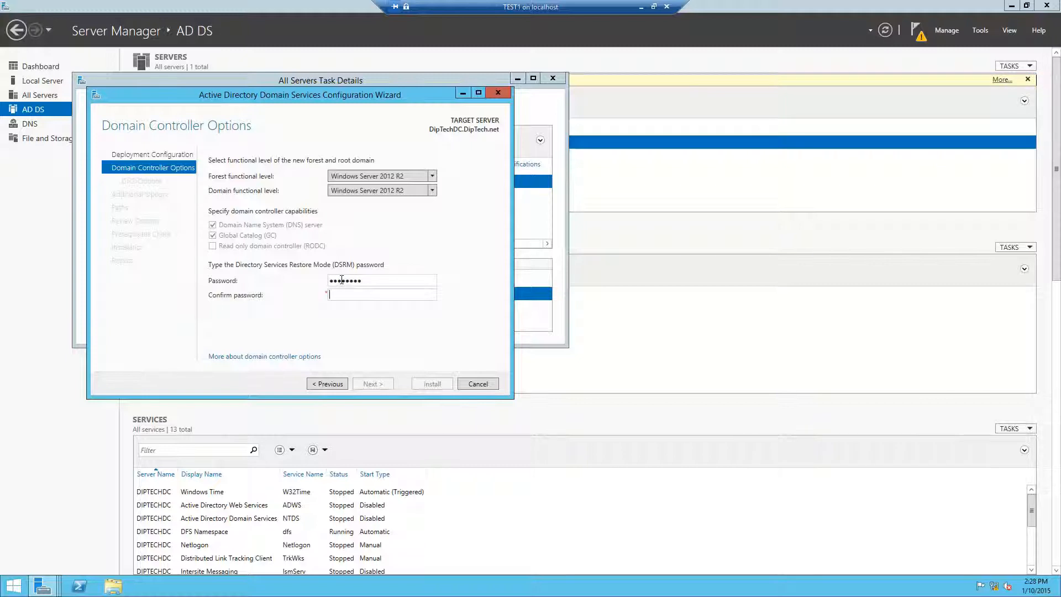
text(d)
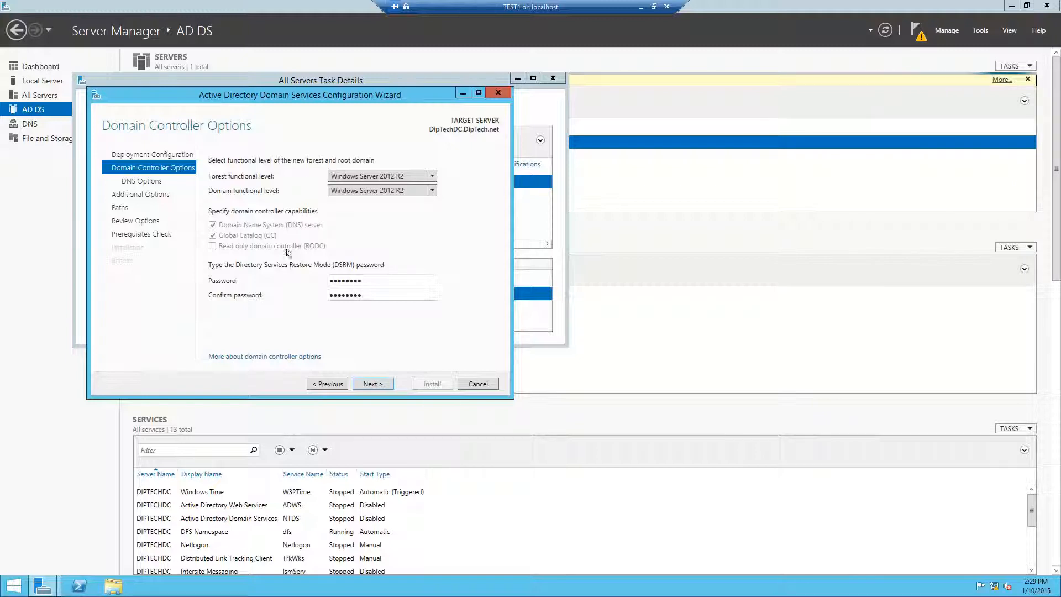
click(373, 382)
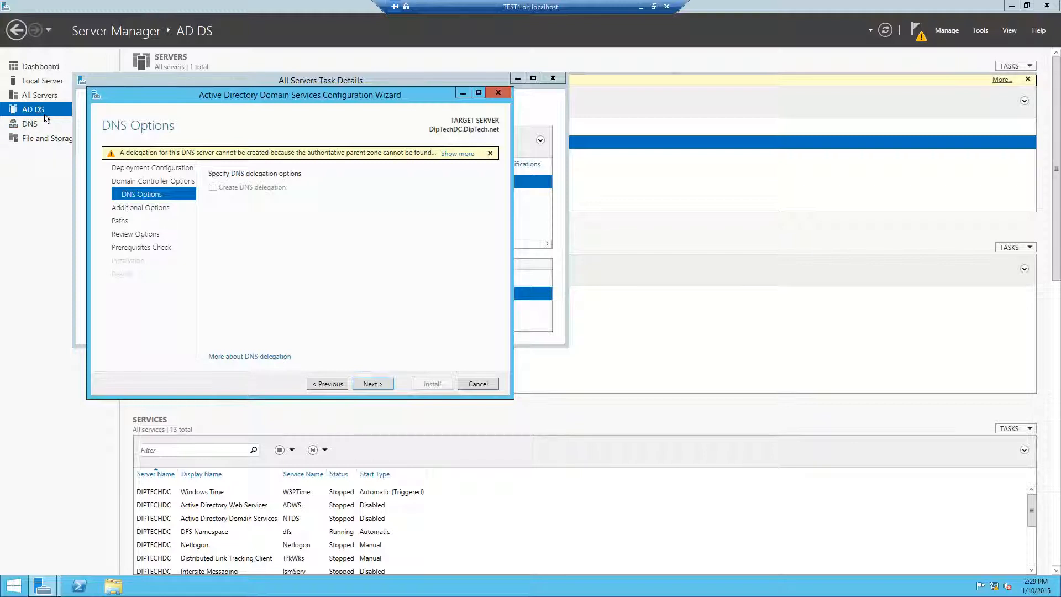
Skip DNS delegation and keep DIPTECH as the NetBIOS domain name.
click(365, 384)
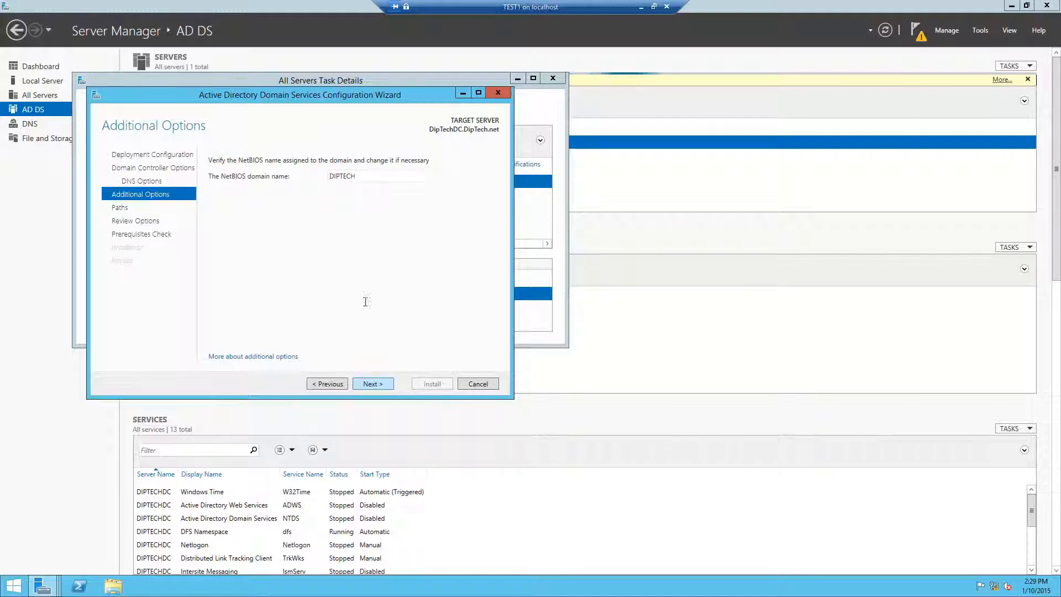
double_click(344, 177)
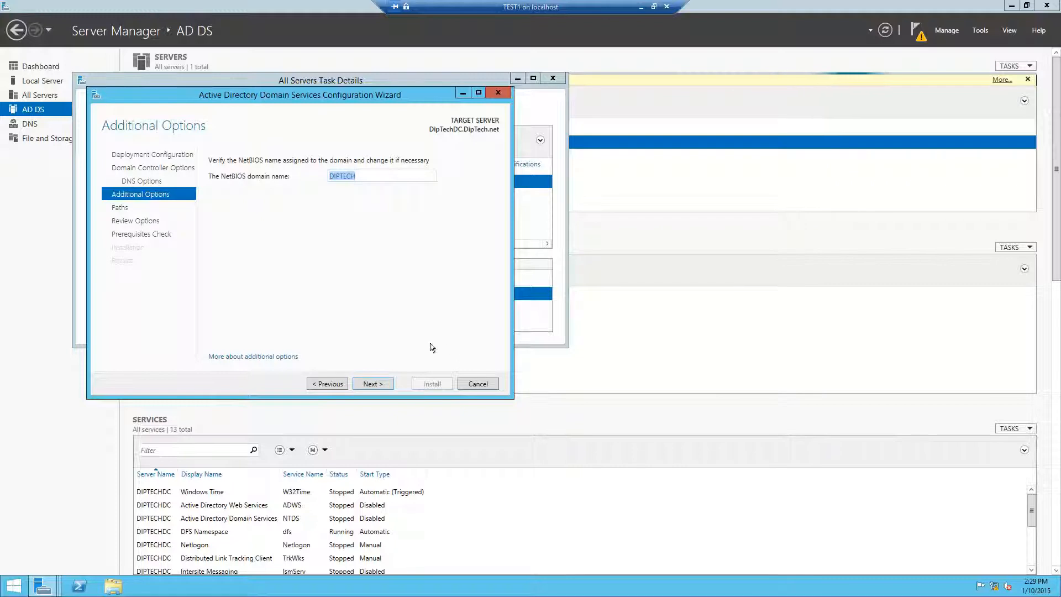
click(372, 383)
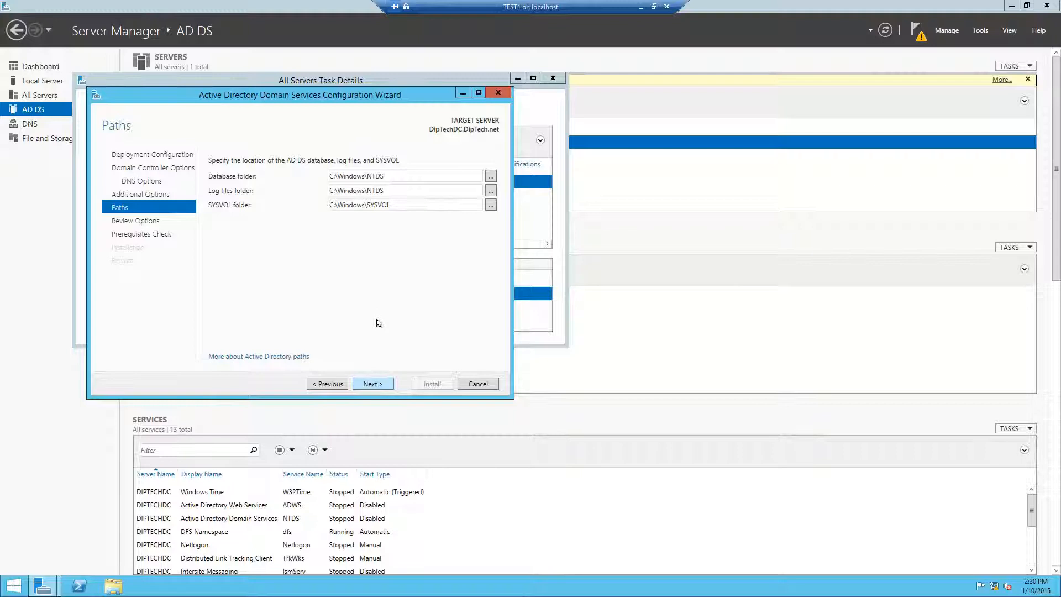
Keep the default NTDS and SYSVOL paths, review the DipTech.net options, and run prerequisite checks.
click(380, 382)
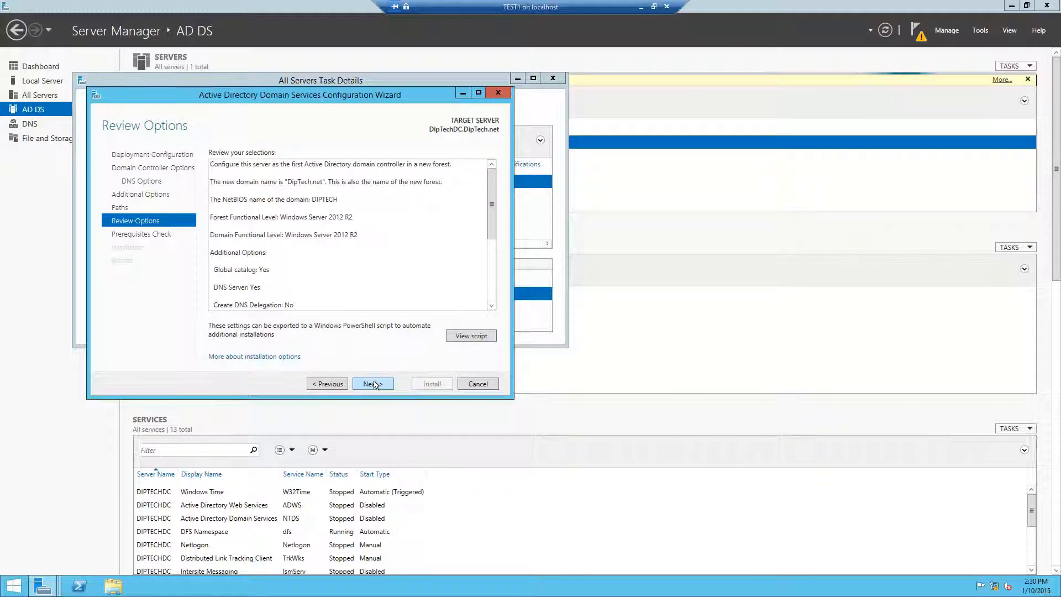
scroll(332, 270, down, 3)
scroll(332, 269, up, 3)
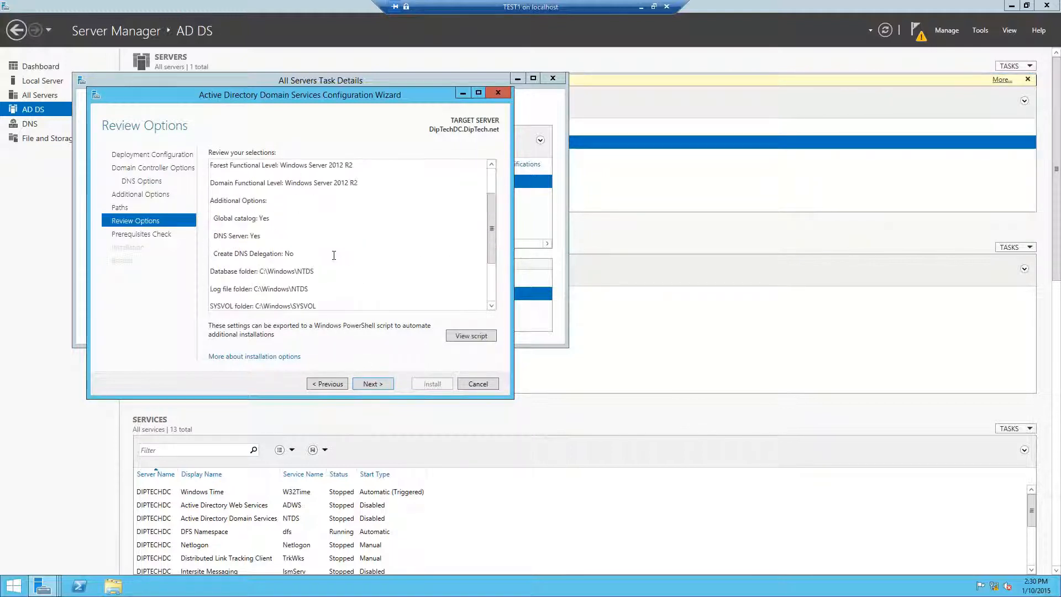
click(367, 384)
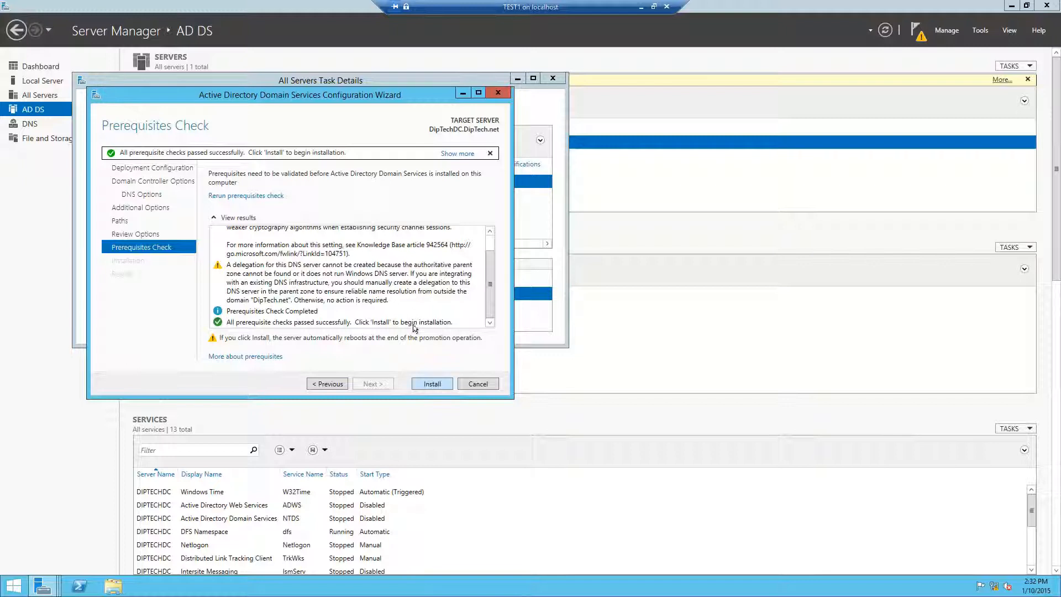
Start the installation that promotes the server to a DipTech.net domain controller.
click(416, 383)
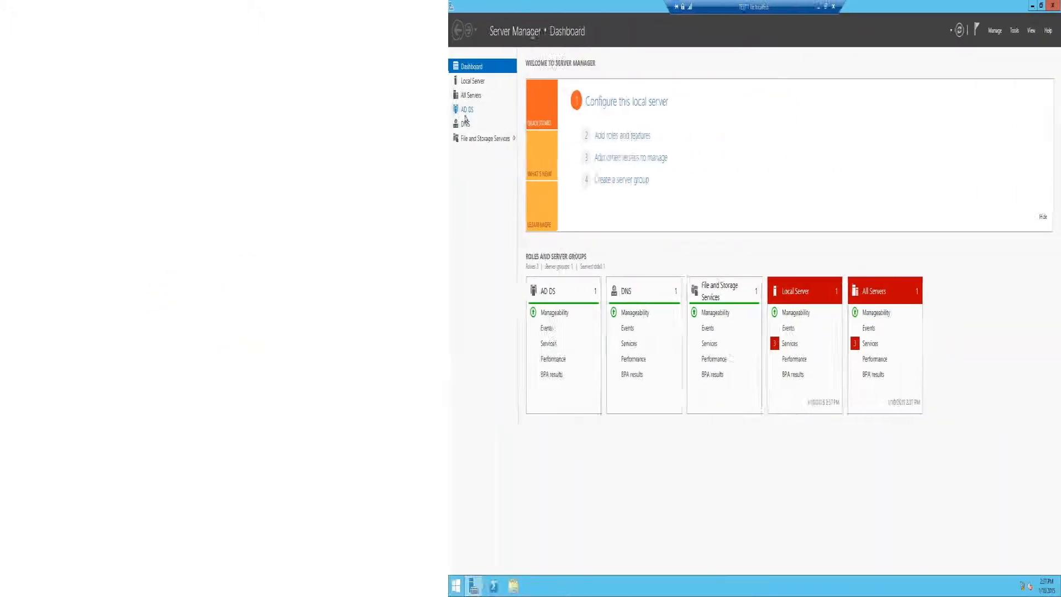
After the restart, open the AD DS page for DIPTECHDC and bring up the Tools menu.
click(31, 110)
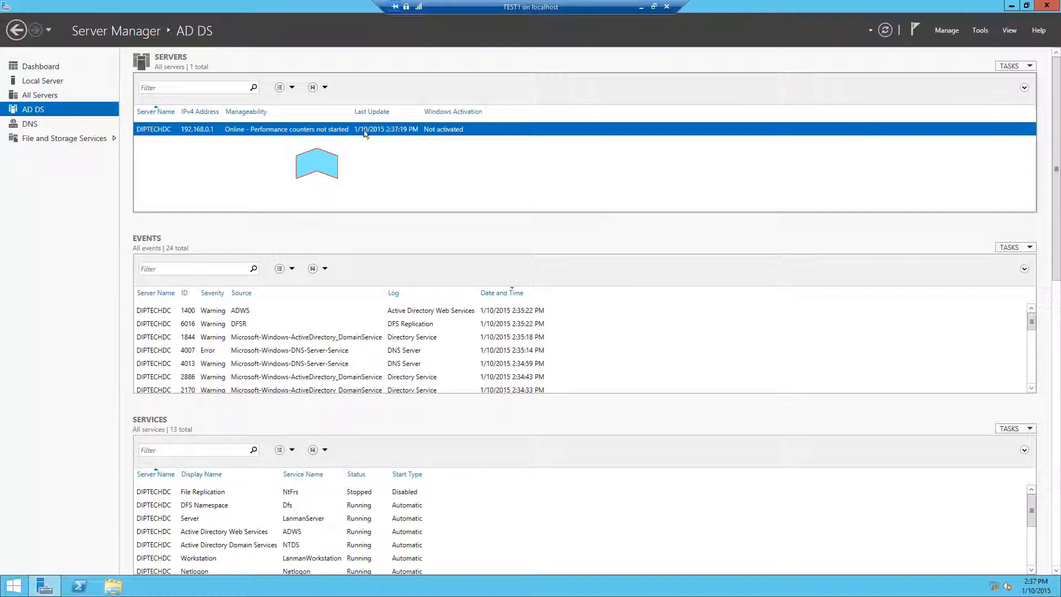
right_click(365, 133)
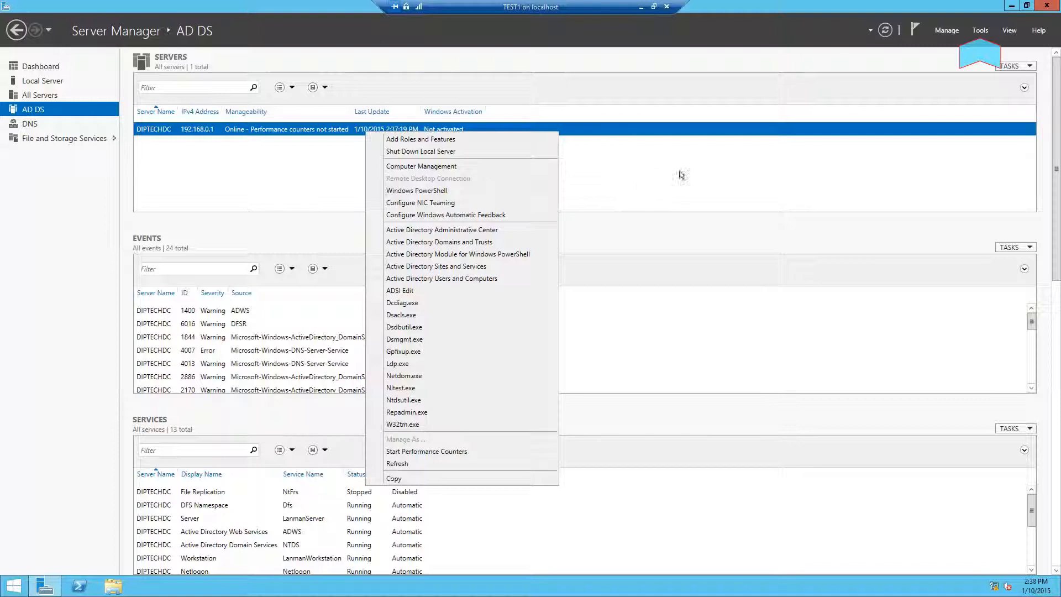
click(680, 172)
click(981, 31)
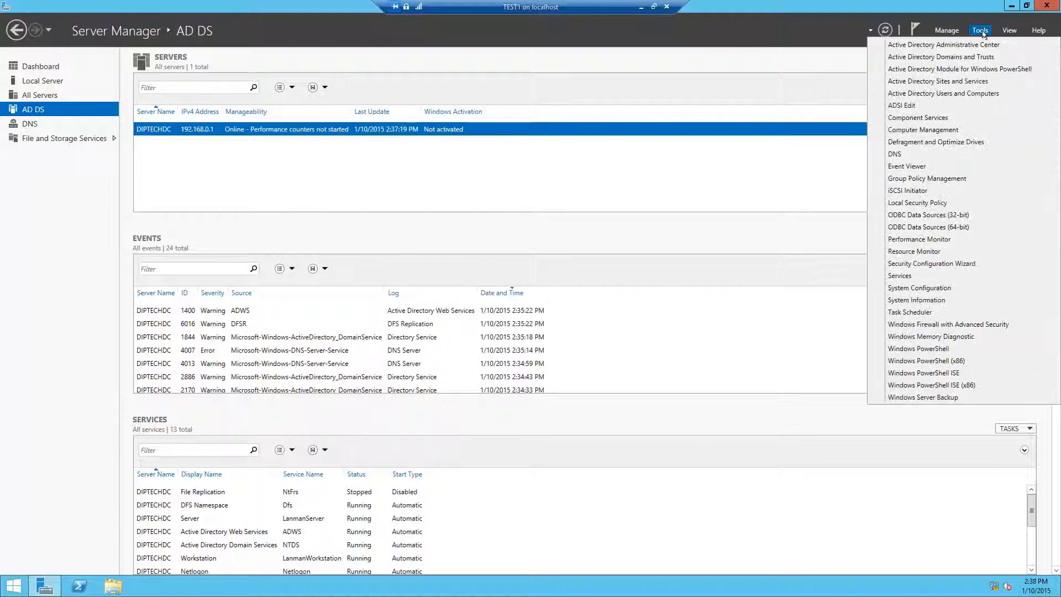
In Active Directory Users and Computers, find DIPTECHDC under DipTech.net's Domain Controllers, then close the console.
click(968, 92)
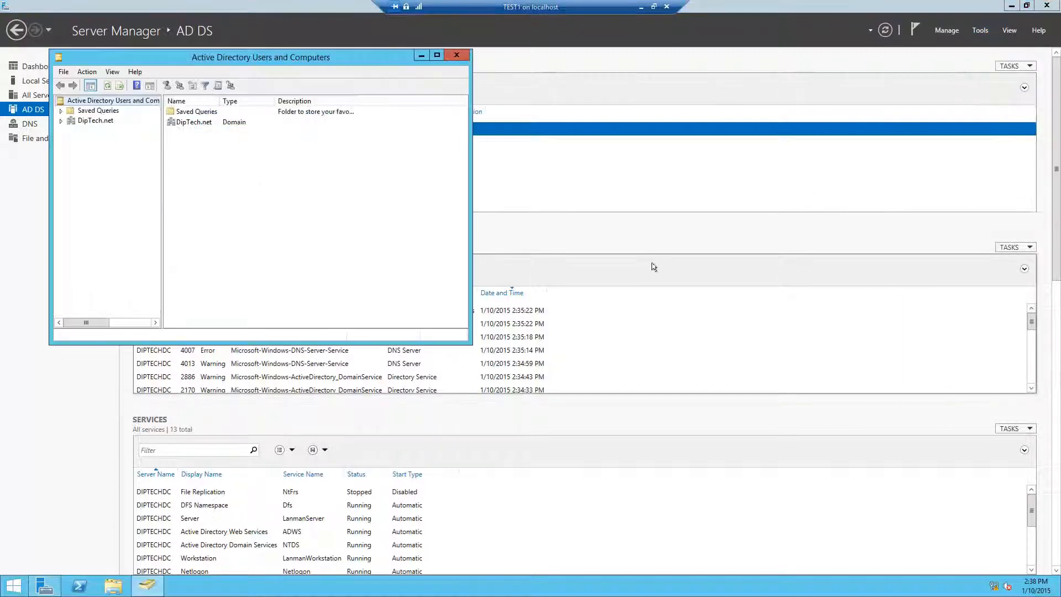
click(60, 120)
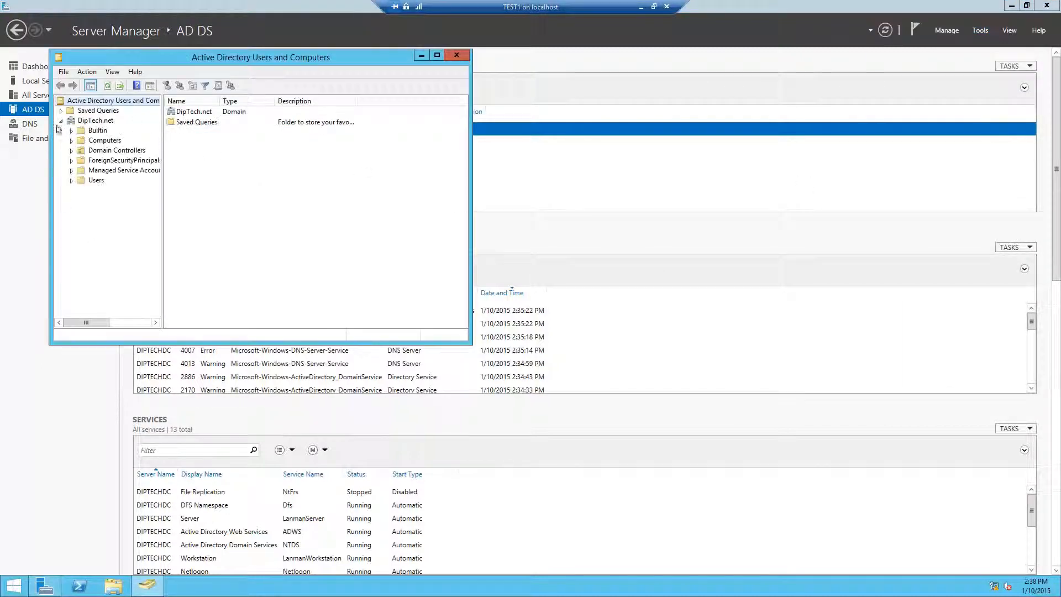
click(85, 121)
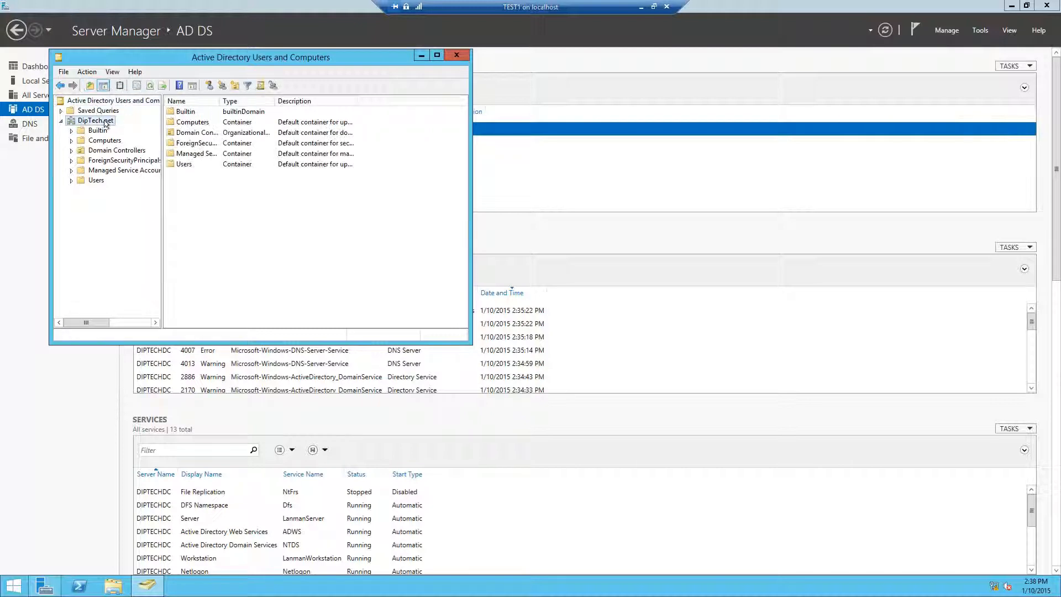
click(105, 149)
click(105, 141)
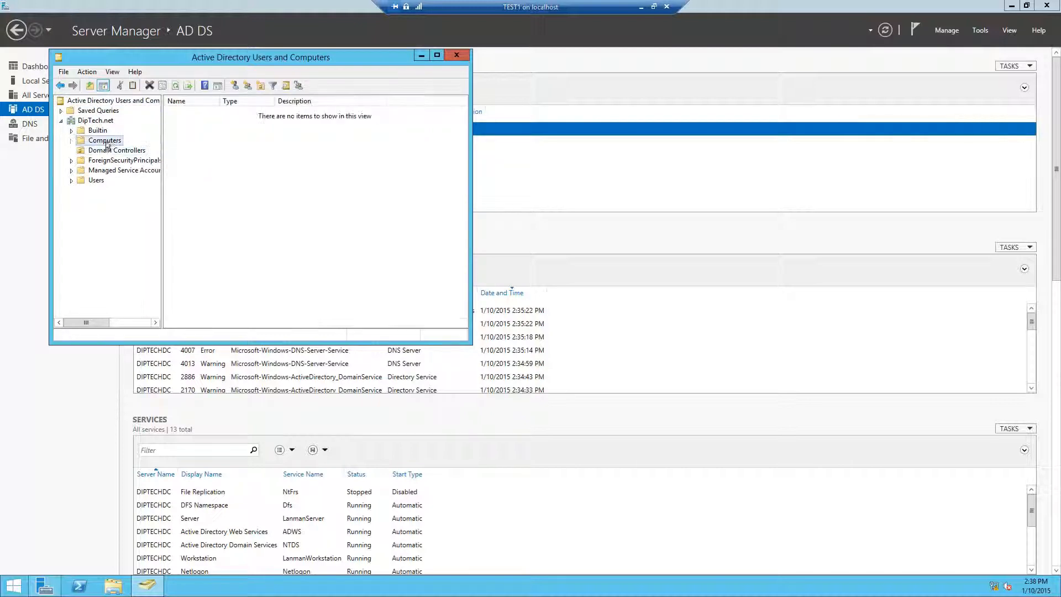
click(107, 150)
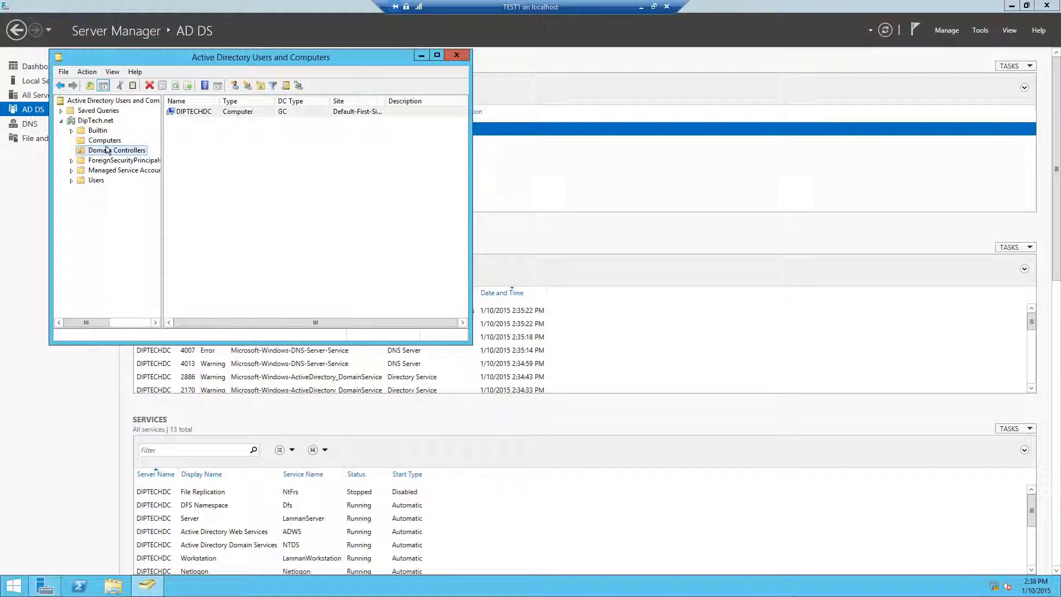
click(174, 112)
click(86, 180)
key(alt+F4)
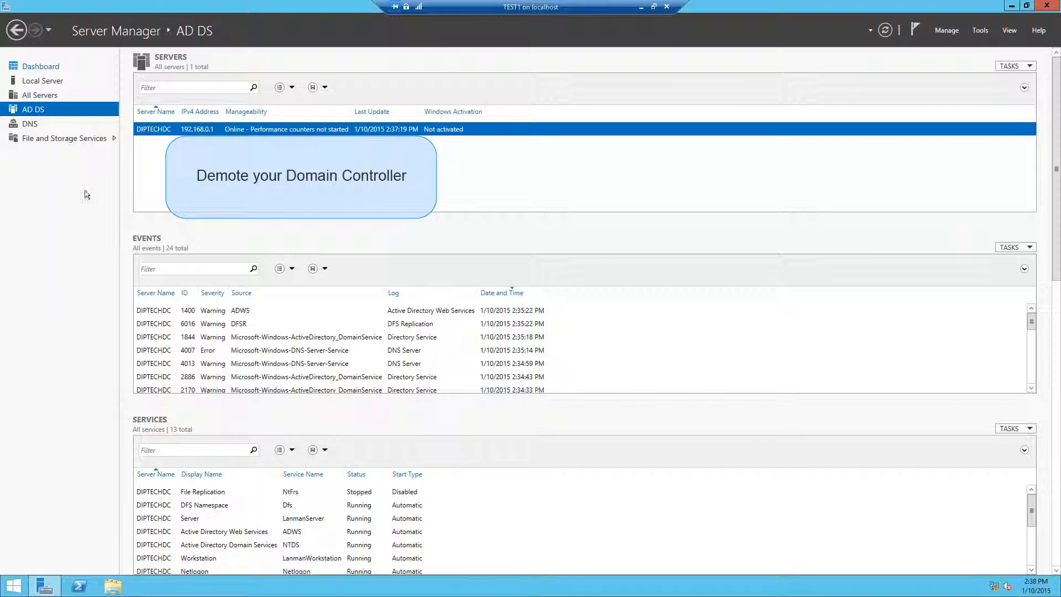
From the dashboard, launch the Remove Roles and Features Wizard.
click(43, 68)
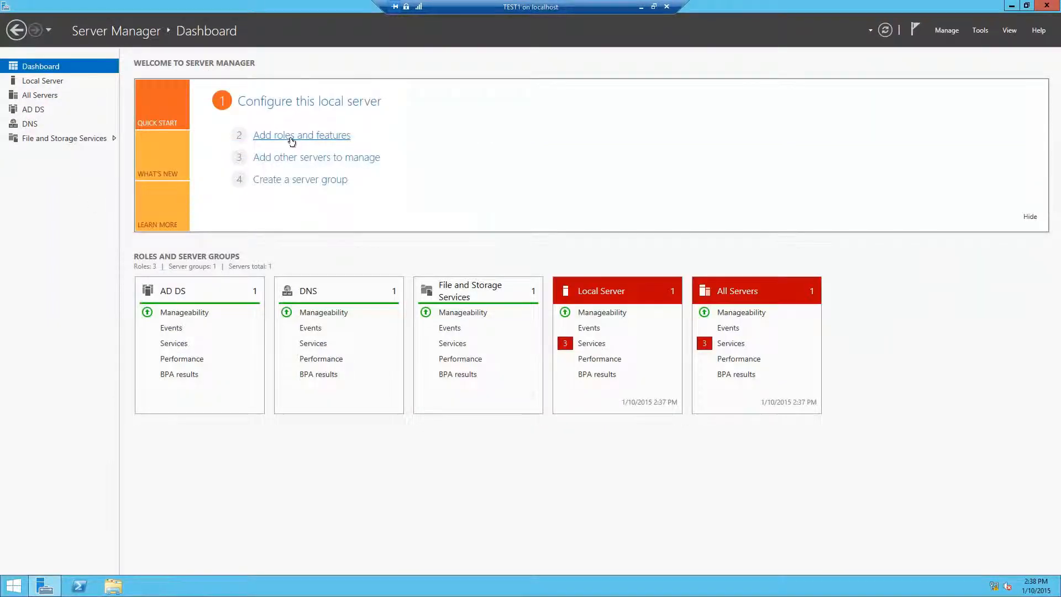
click(291, 136)
click(66, 83)
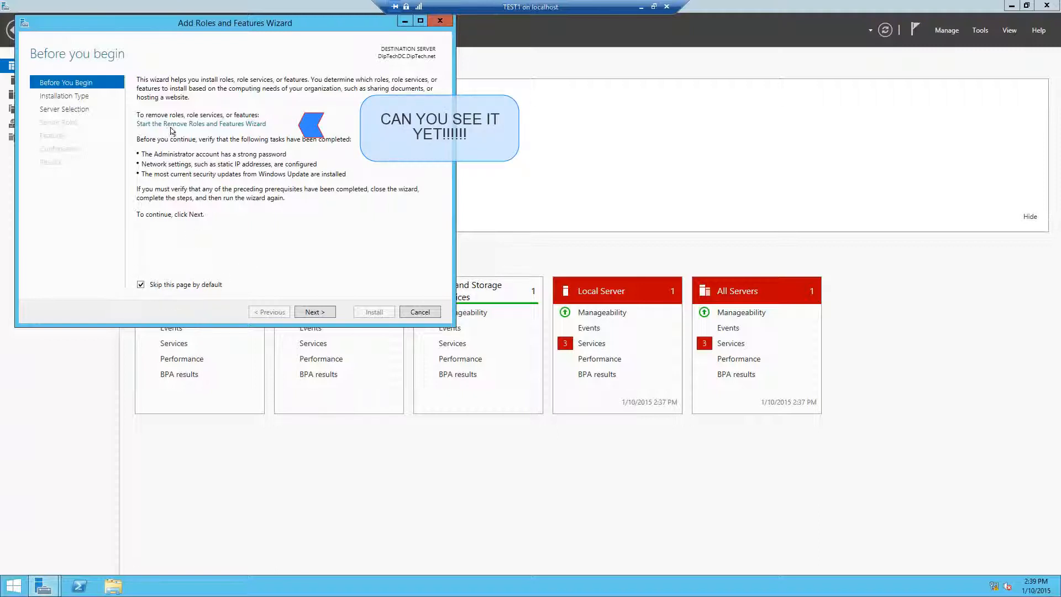
click(209, 124)
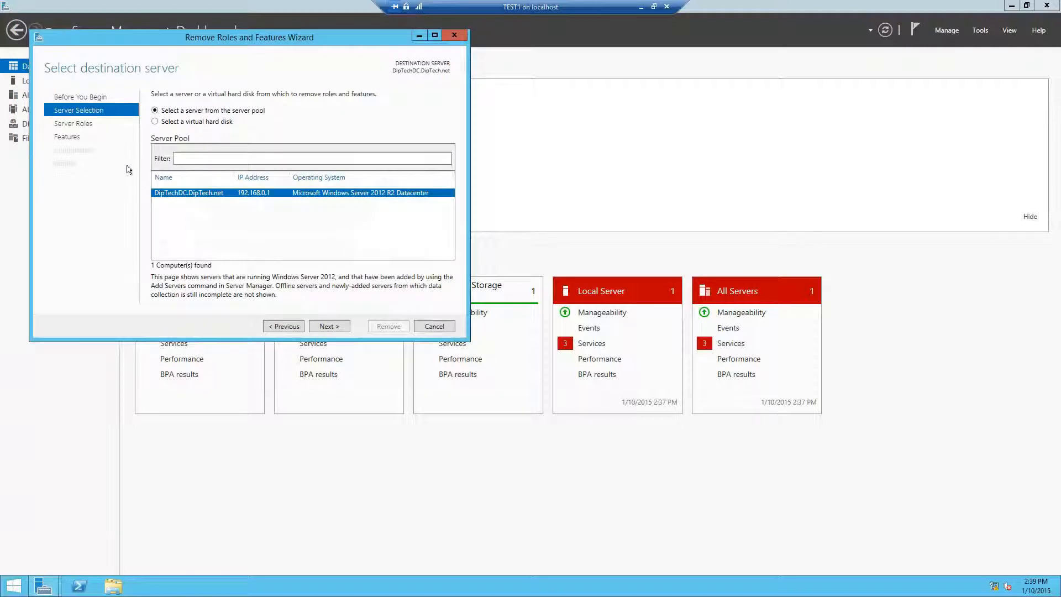
Untick Active Directory Domain Services and accept removing its dependent features.
click(318, 326)
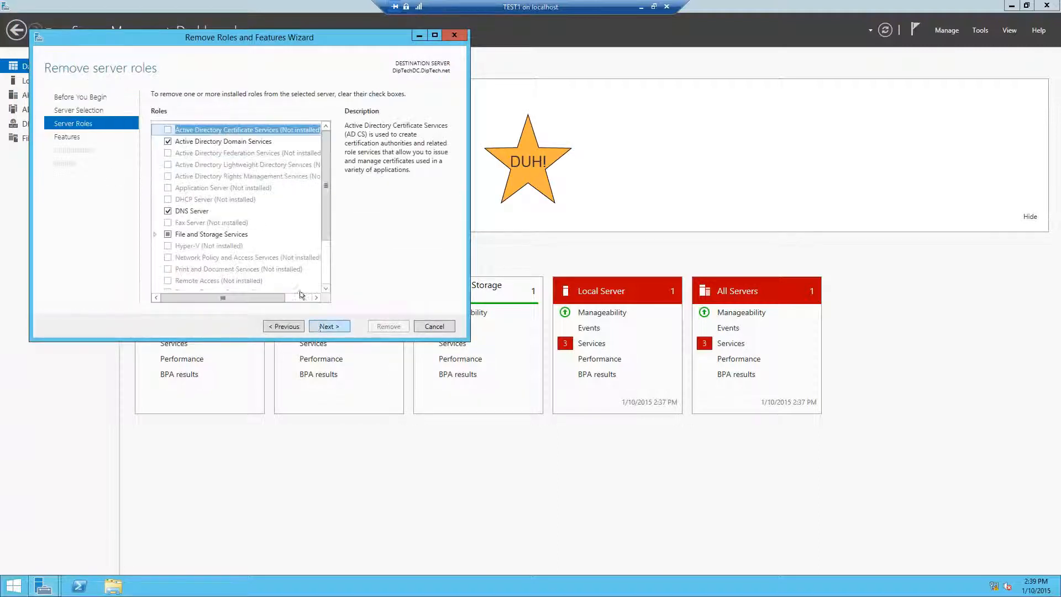
click(167, 141)
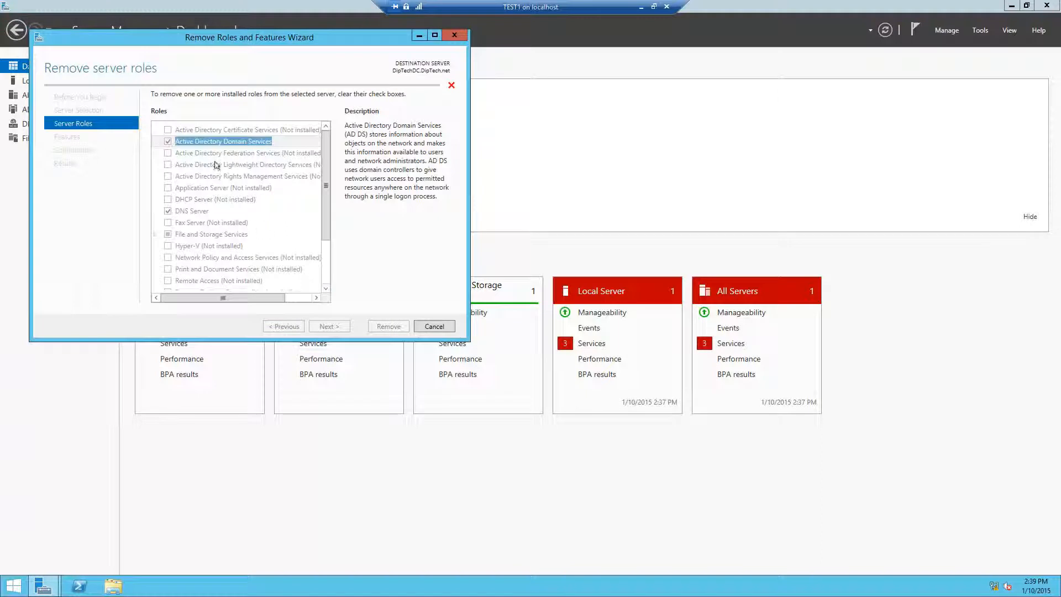
click(168, 141)
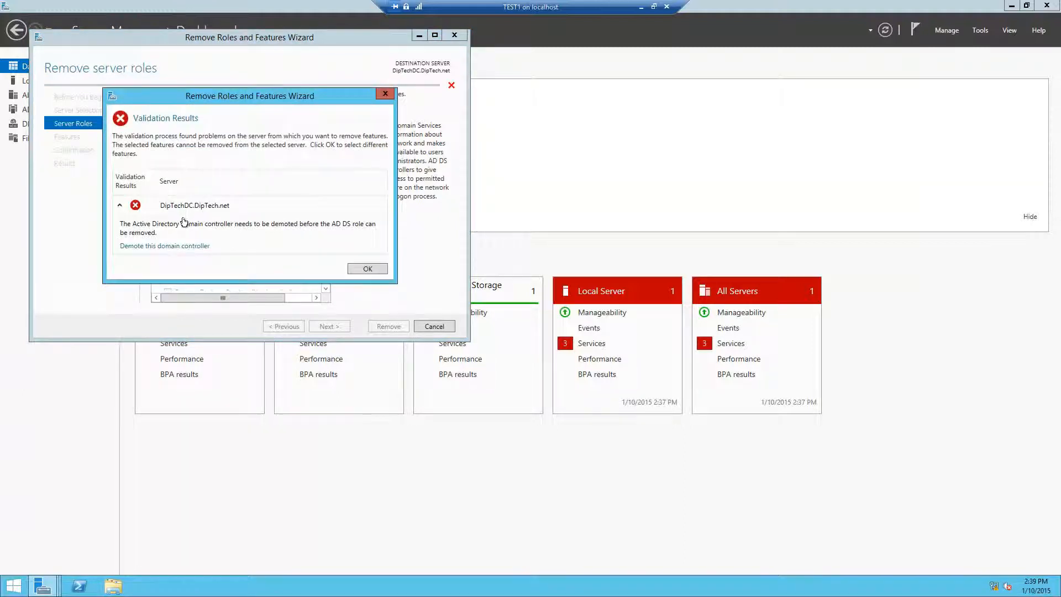
Choose 'Demote this domain controller' from the validation results.
click(183, 247)
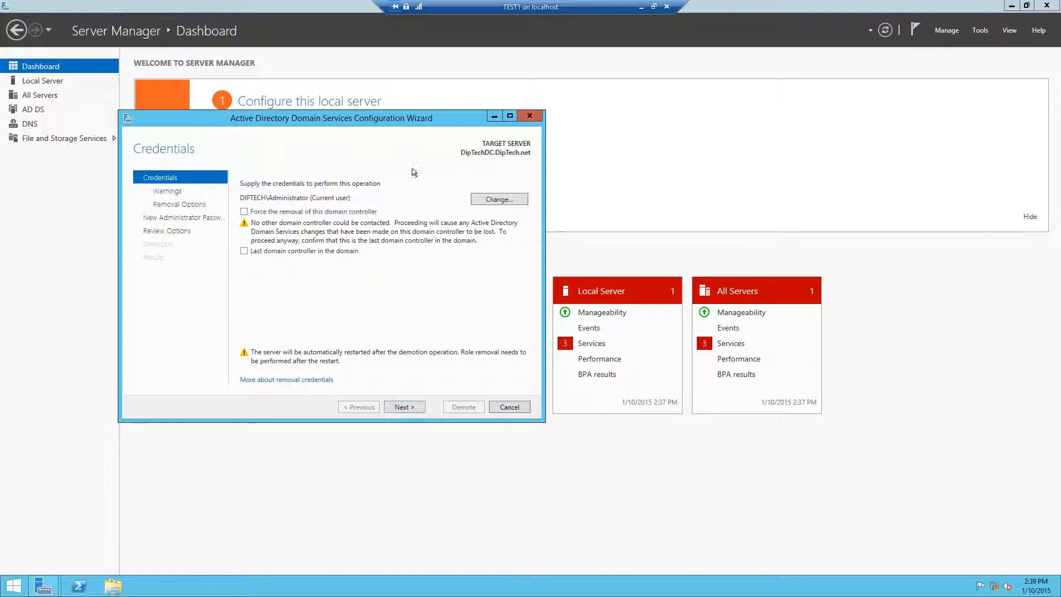
Force removal of the domain controller and confirm proceeding with removal.
click(244, 212)
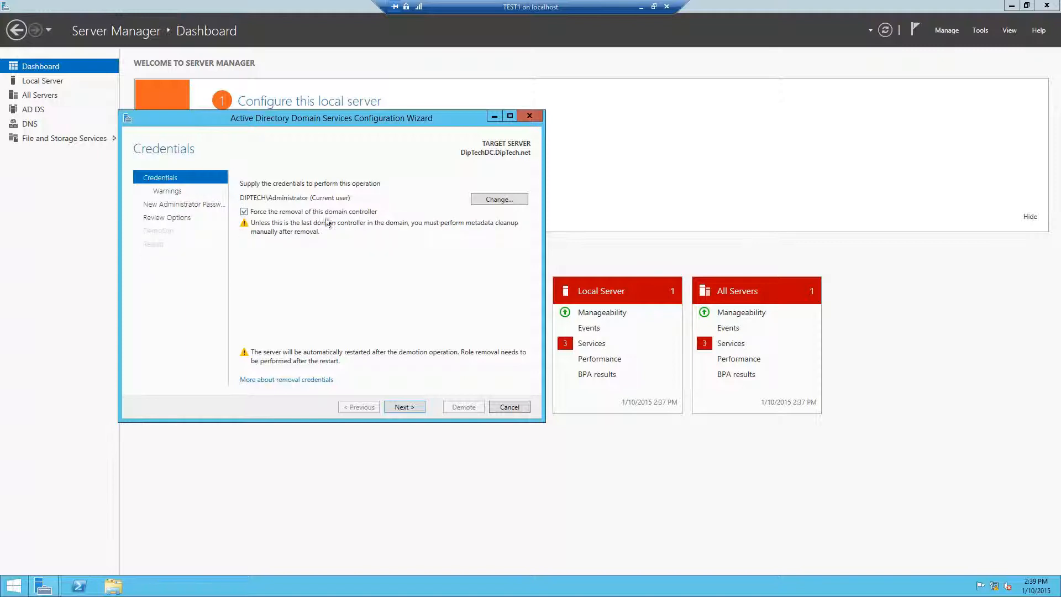
click(398, 409)
click(244, 309)
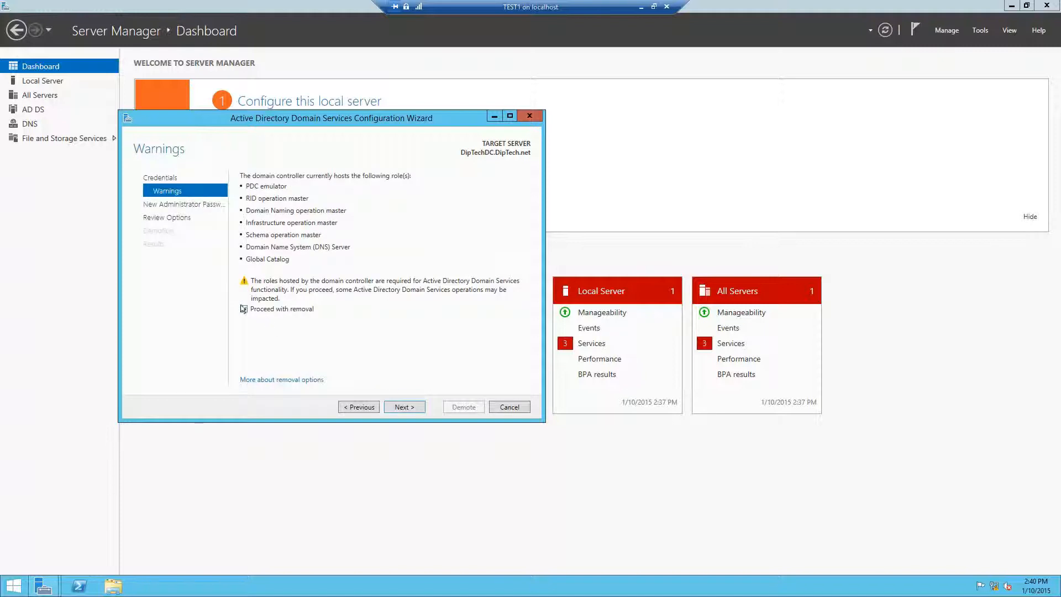
click(404, 407)
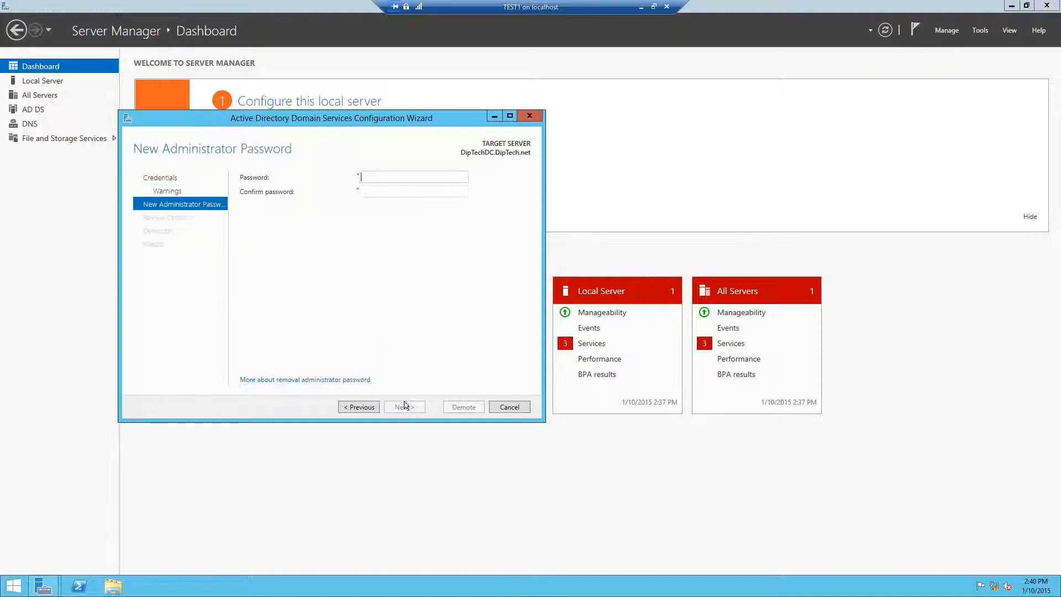
Enter and confirm a new local administrator password, then demote the domain controller.
text(••••••••)
key(Tab)
text(••••••••)
click(404, 407)
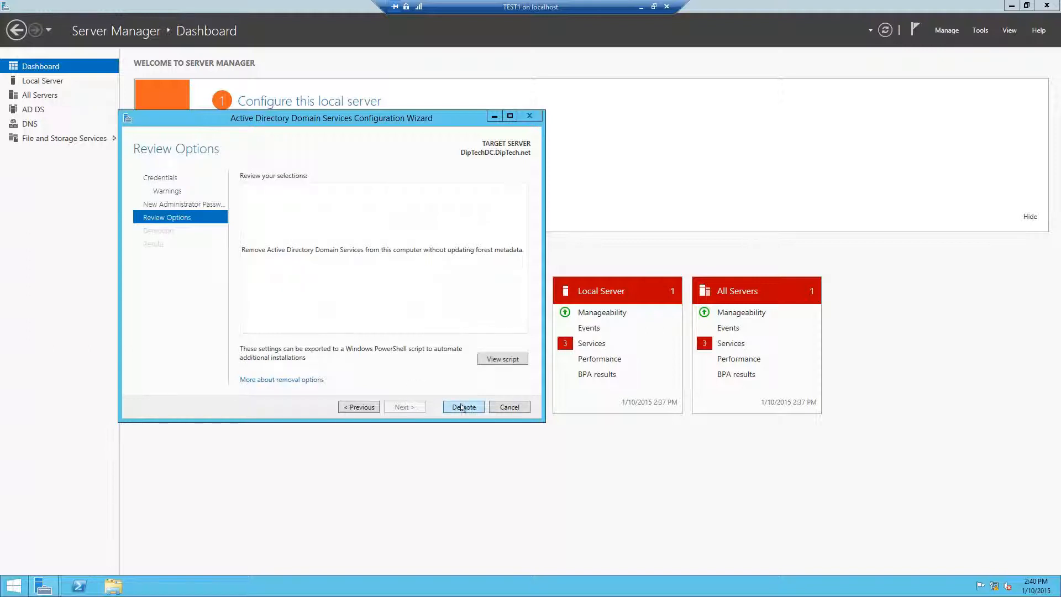
click(462, 407)
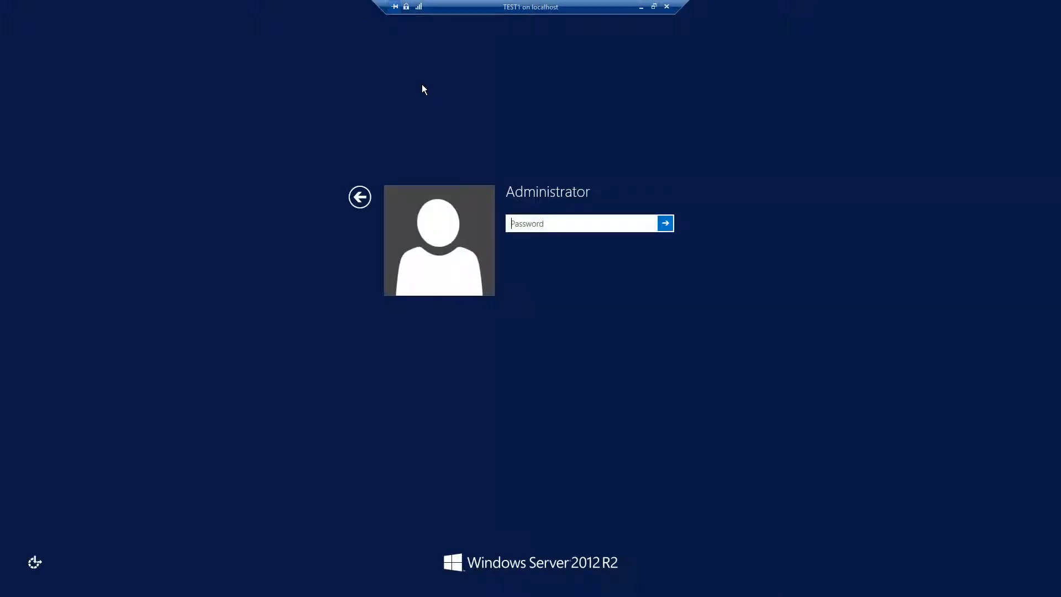
Sign in as Administrator with the account password.
text(Pa$$w0rd)
key(Return)
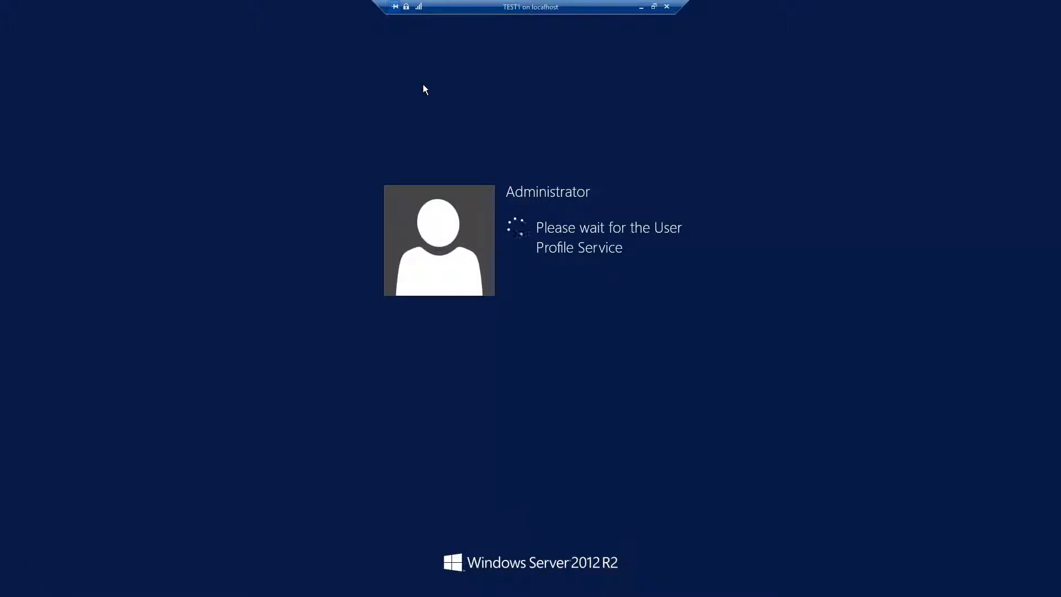
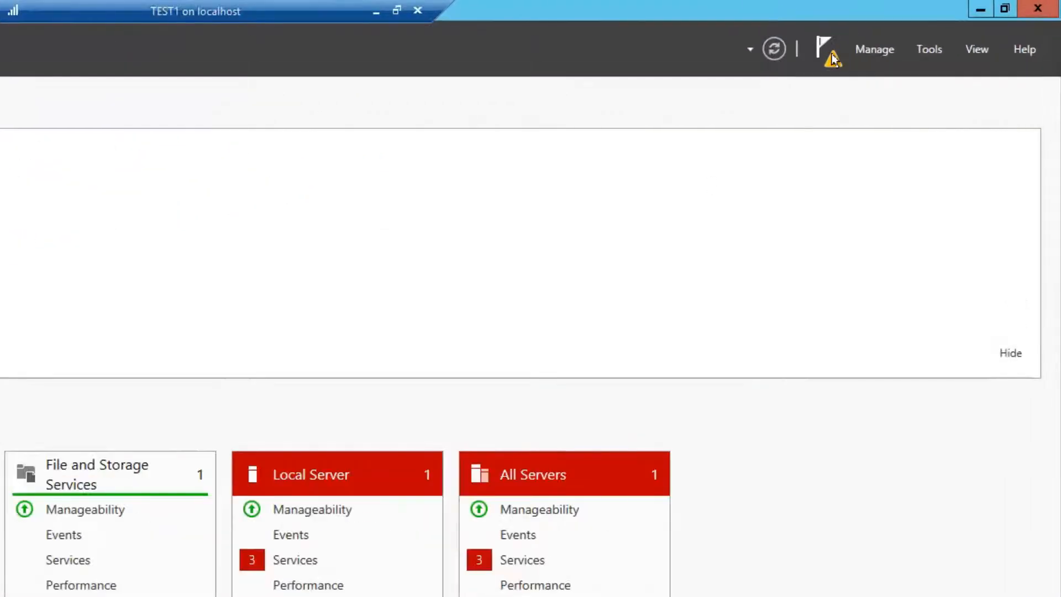
Check the post-deployment notification, then open the Remove Roles and Features Wizard for the local server.
click(832, 56)
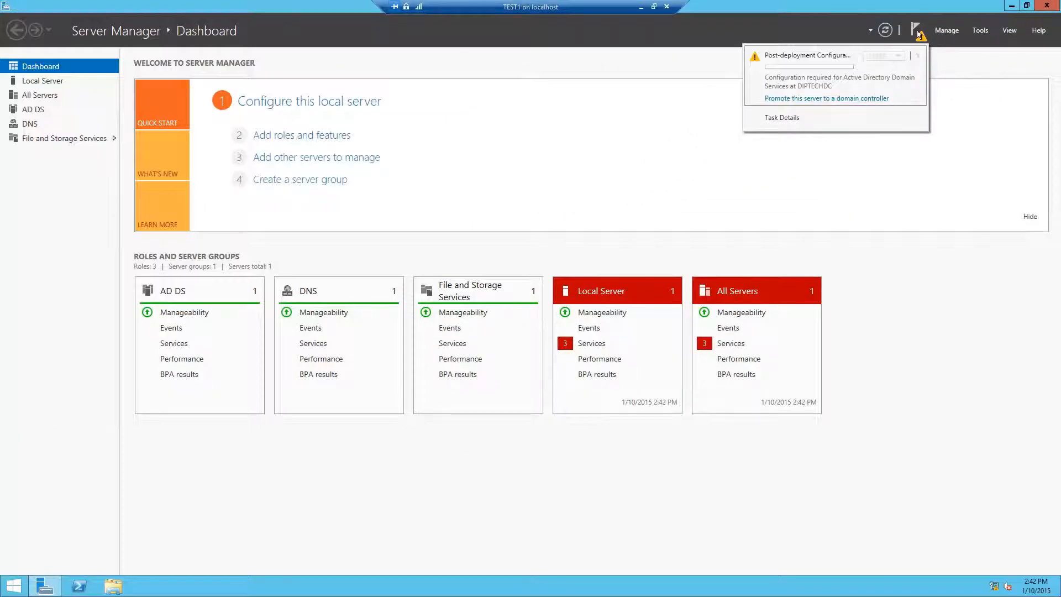
click(919, 34)
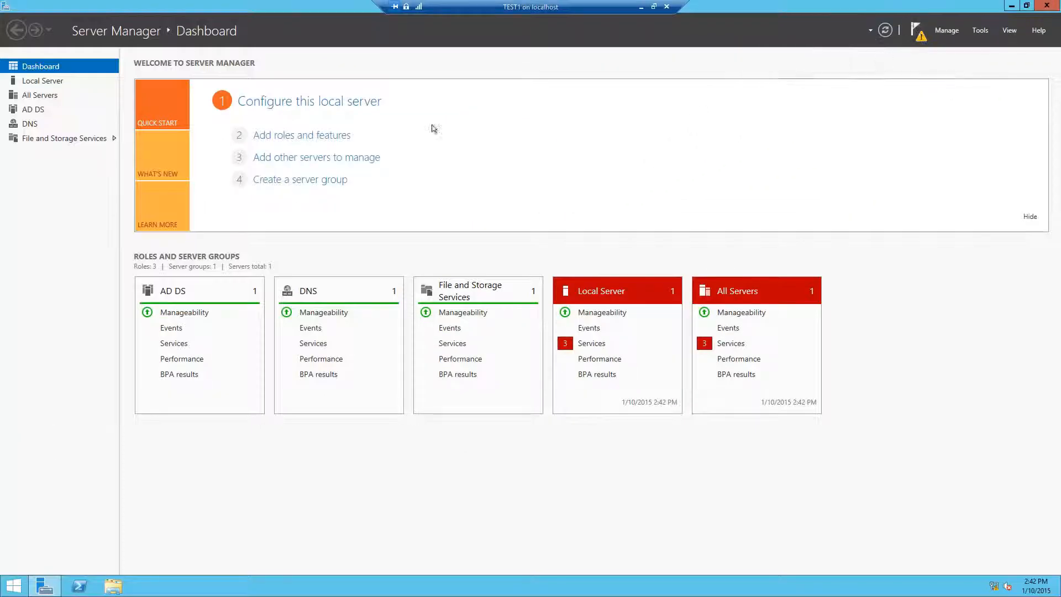
click(306, 136)
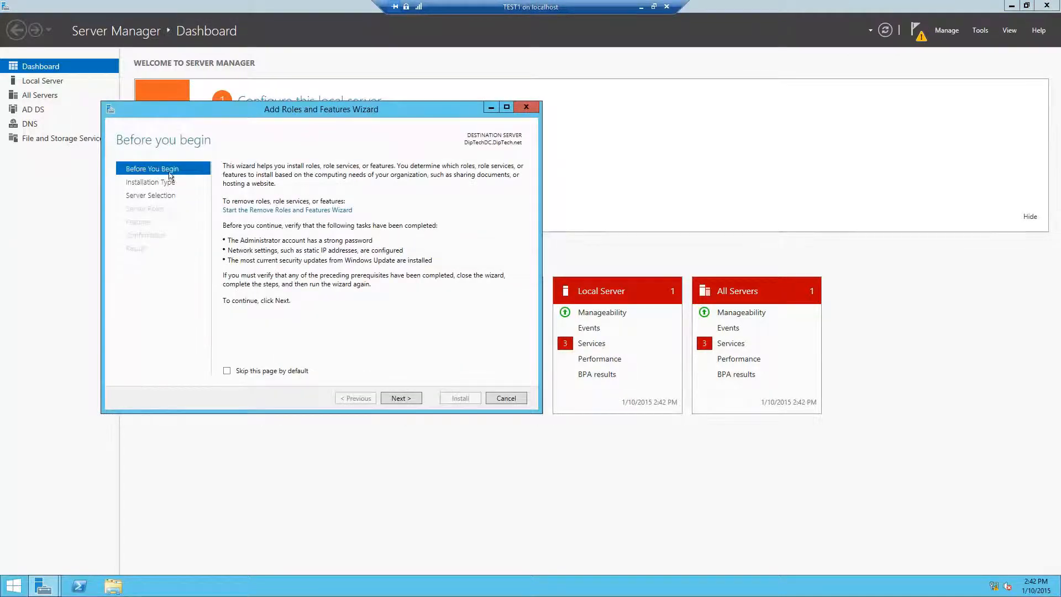
click(264, 210)
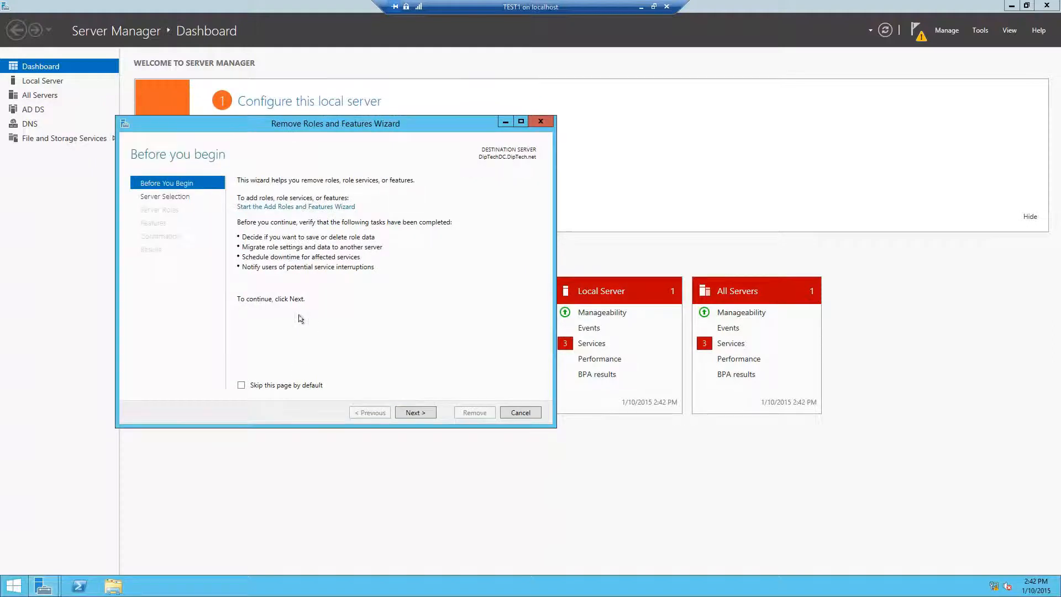
click(413, 413)
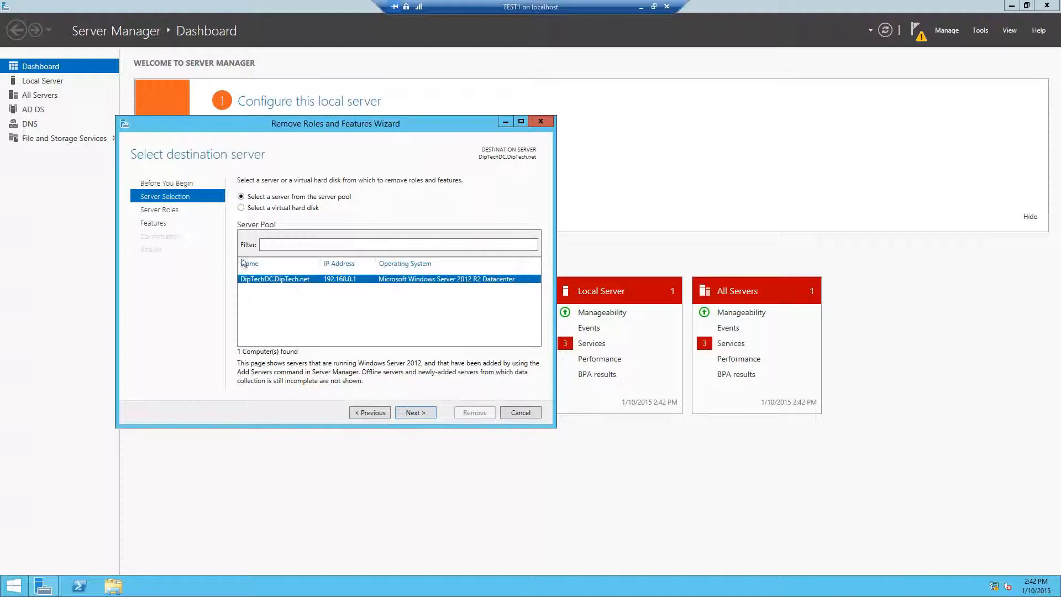
click(399, 413)
Clear the DNS Server and Active Directory Domain Services roles, including their management tools.
click(253, 297)
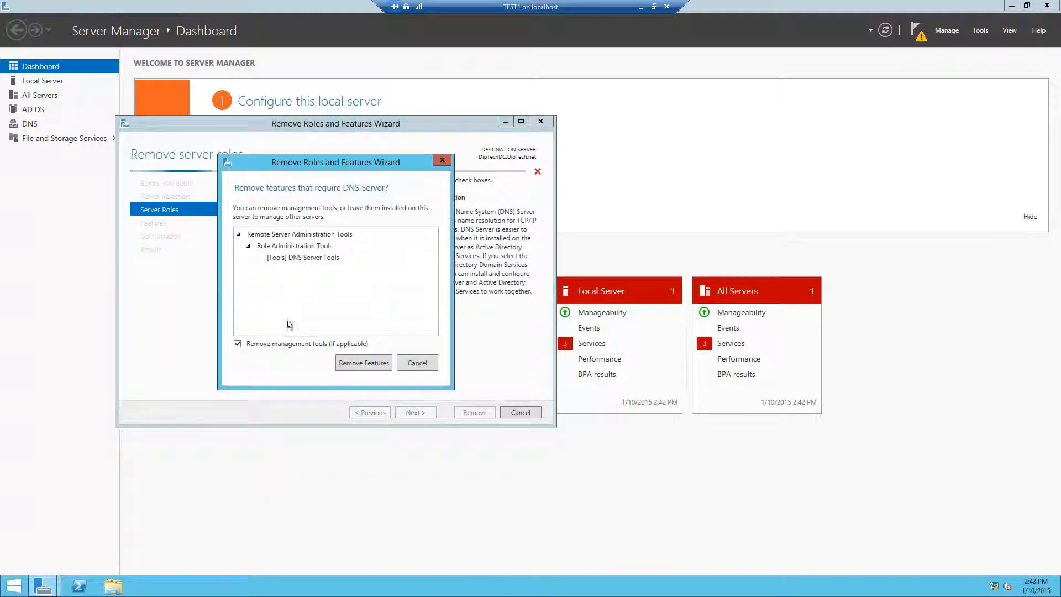
click(362, 363)
click(254, 228)
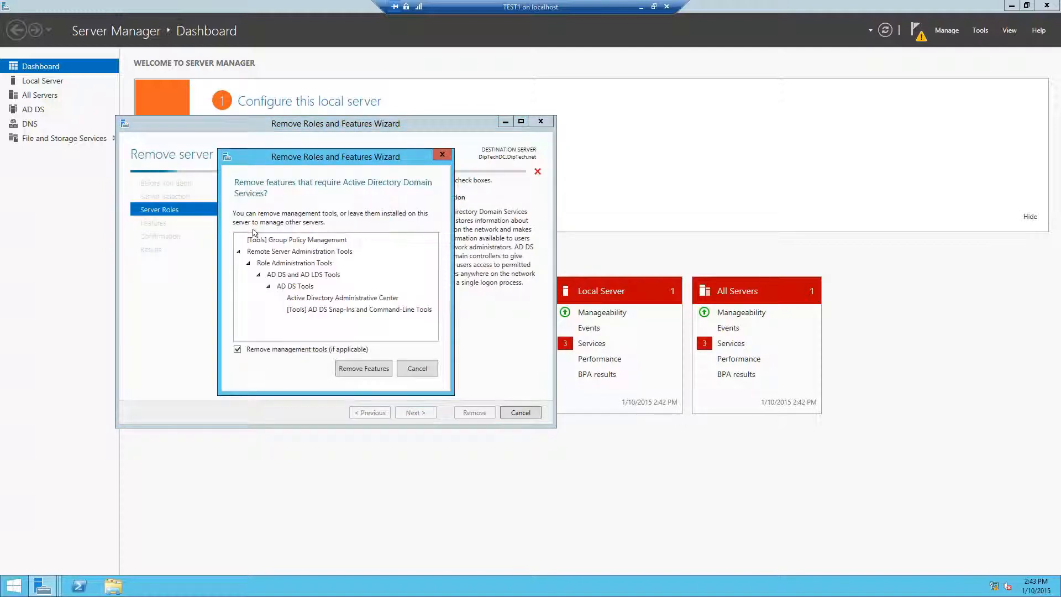
click(346, 367)
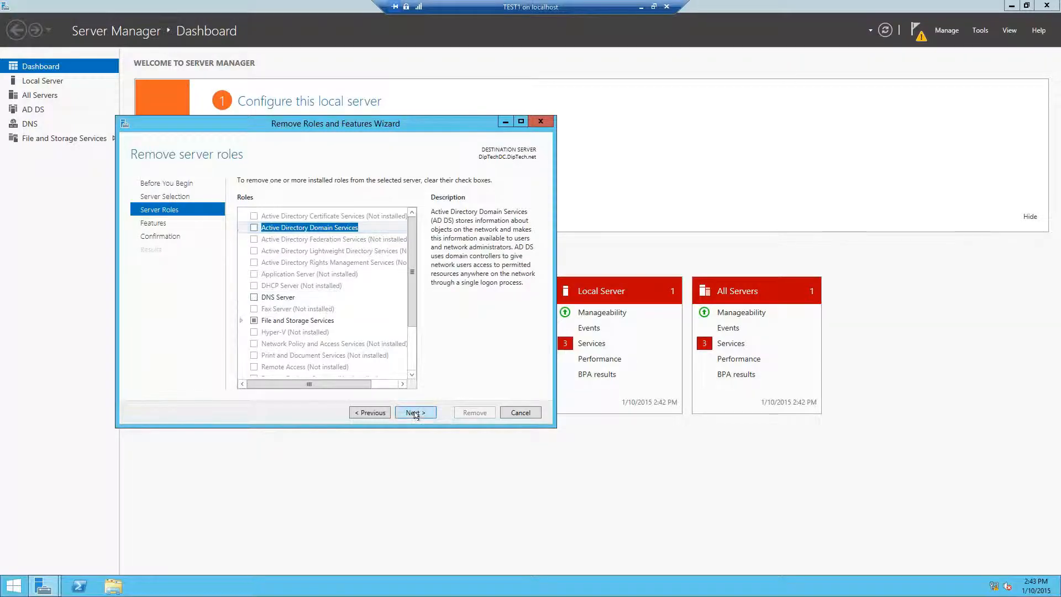
Skip features, allow automatic restart if required, and start removing the roles.
click(415, 413)
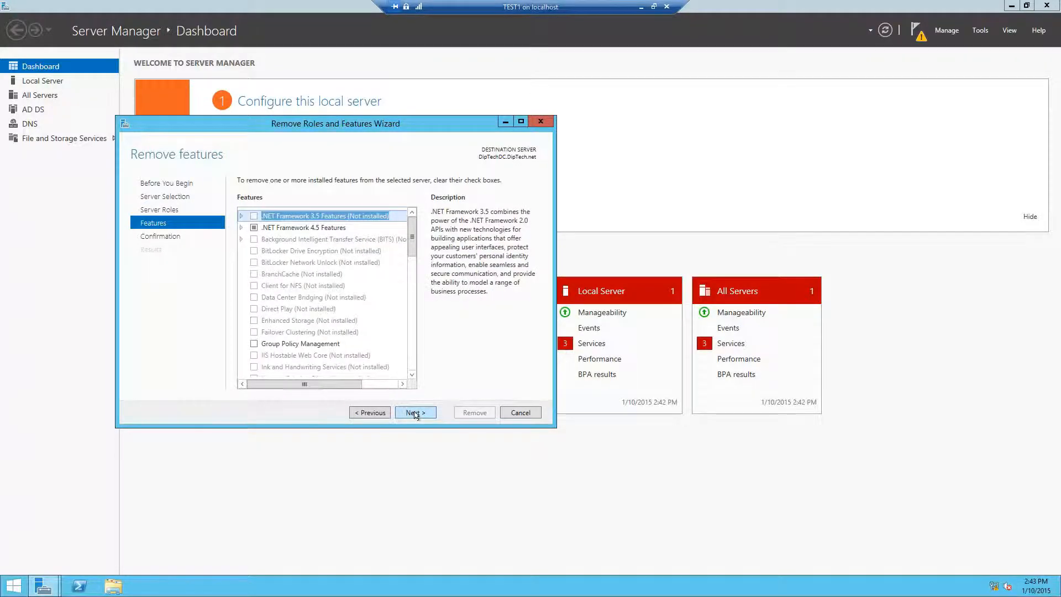
click(415, 414)
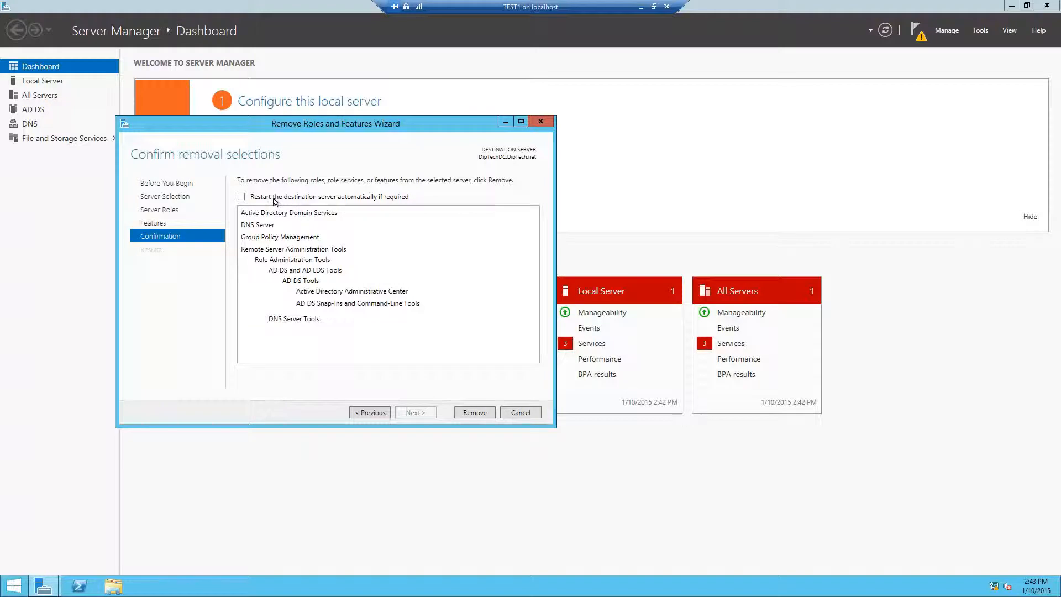
click(275, 197)
click(589, 332)
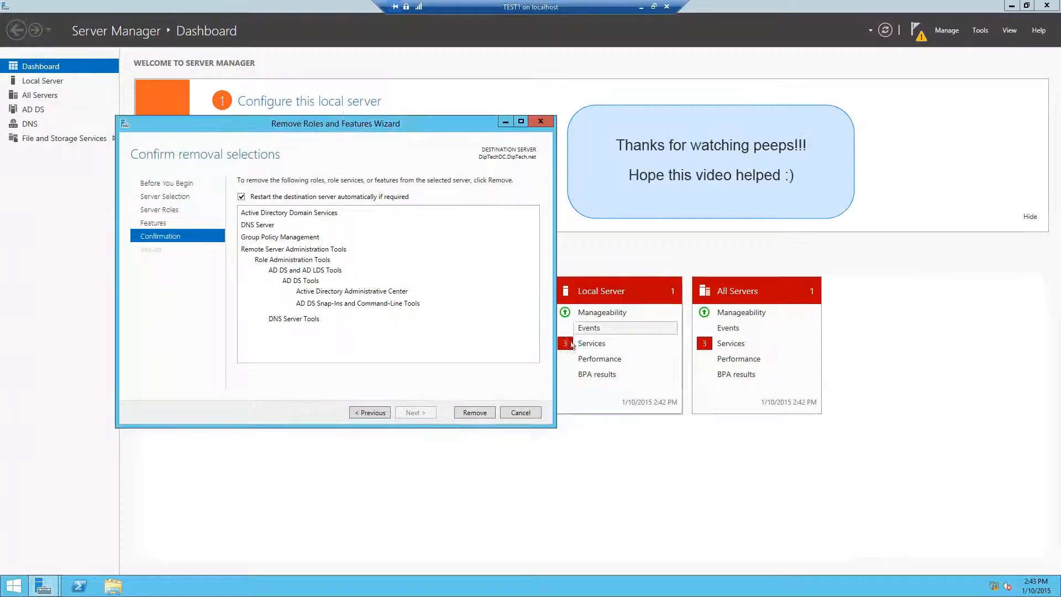
click(475, 412)
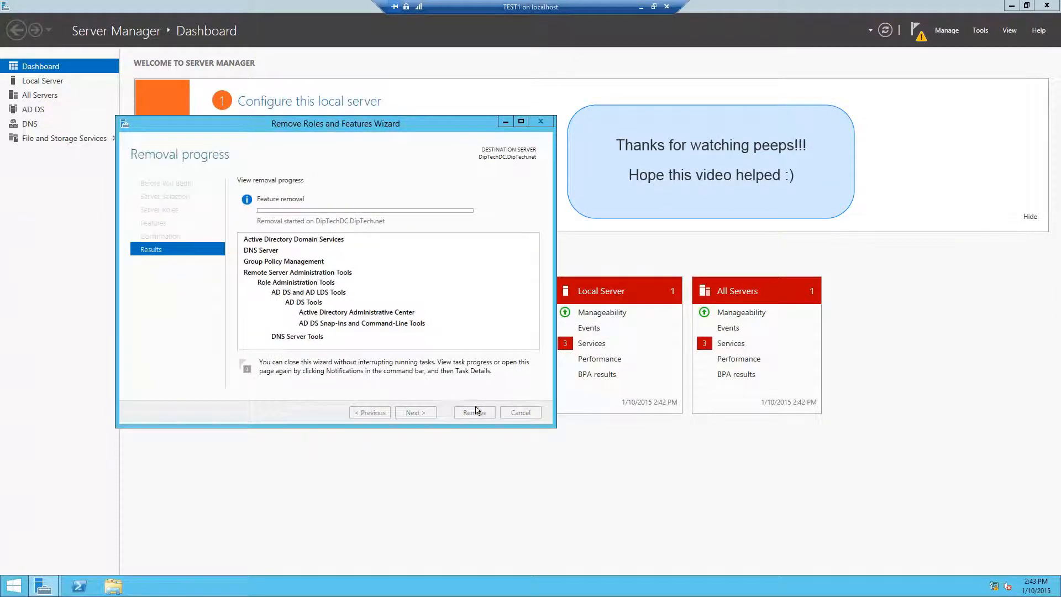